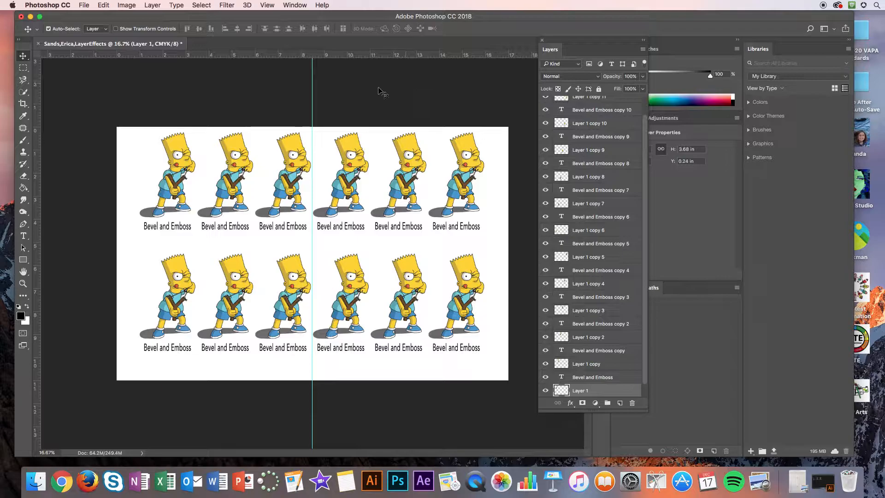
Step: Save the document to the Desktop in Photoshop format with its layers kept
left_click(83, 4)
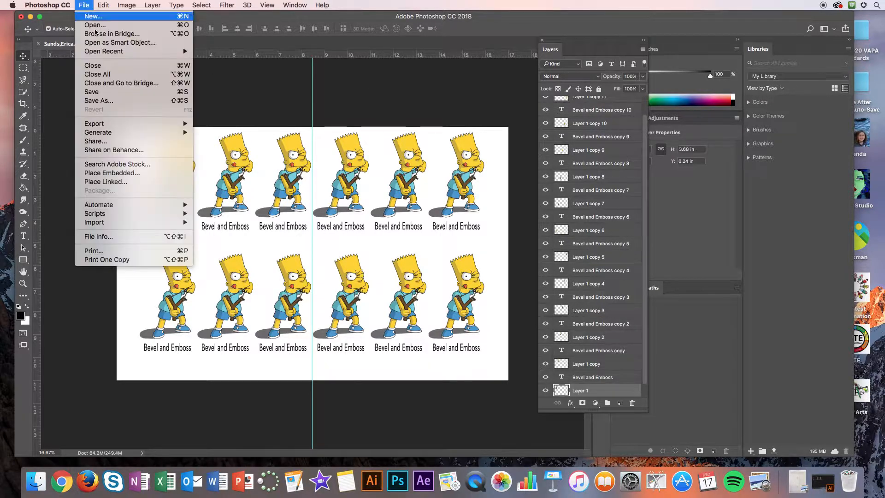
left_click(94, 101)
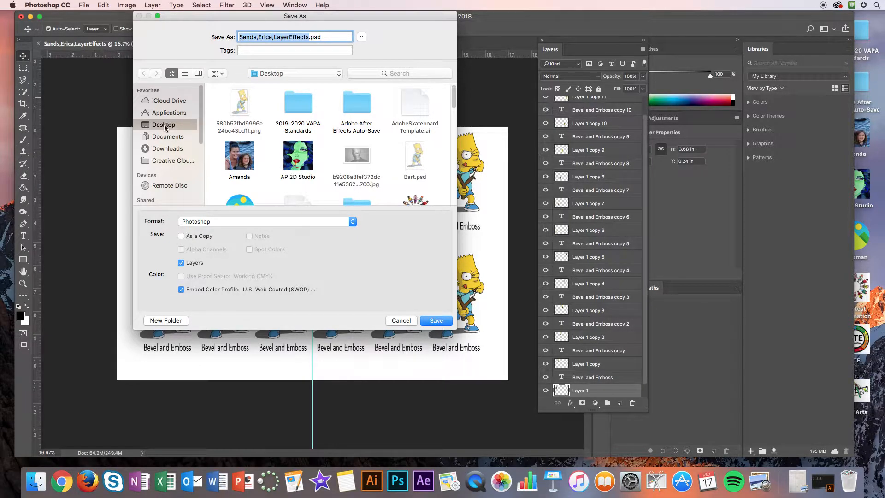
left_click(436, 321)
left_click(485, 191)
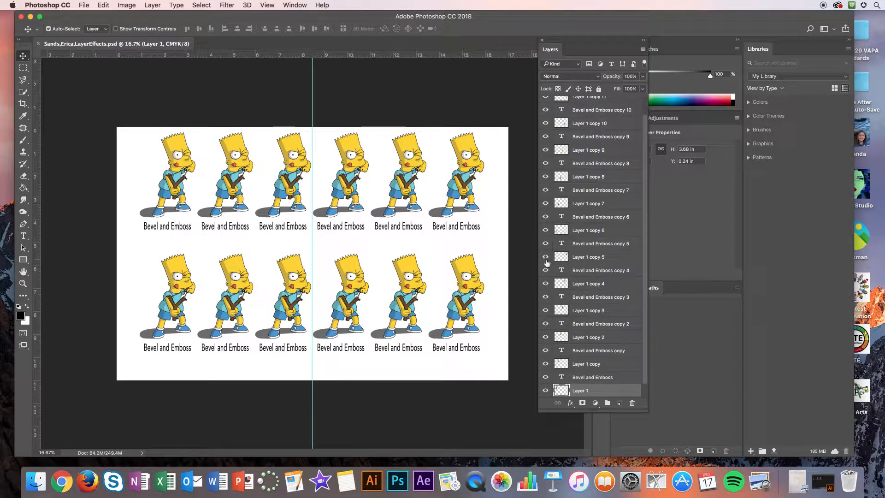
Step: Add a Bevel & Emboss effect to Layer 1, the first figure in the upper row
scroll(617, 359, "down", 1)
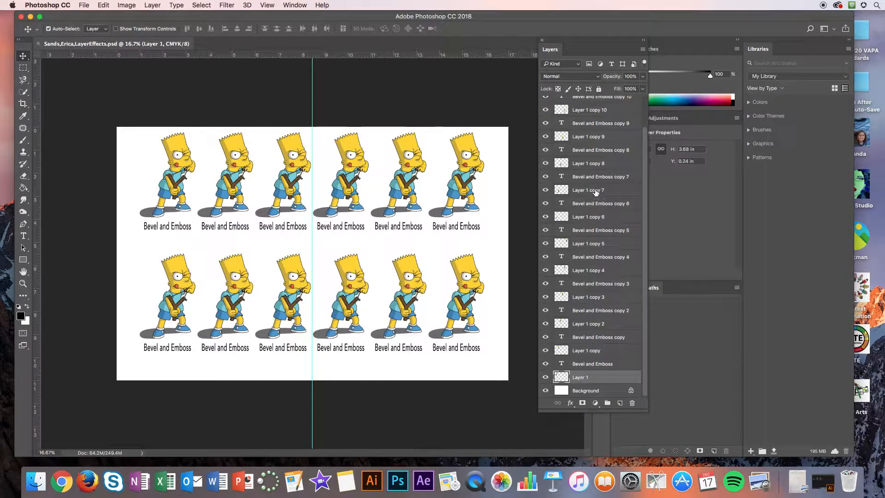
scroll(595, 191, "up", 2)
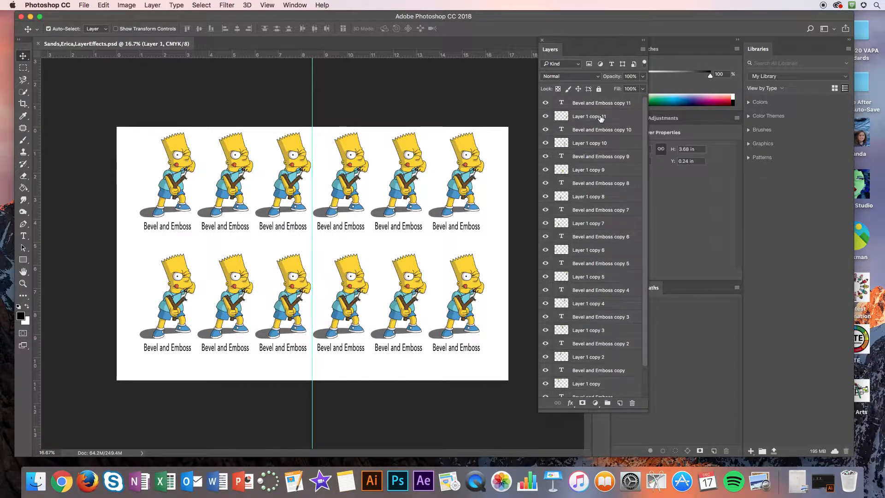
scroll(610, 352, "down", 2)
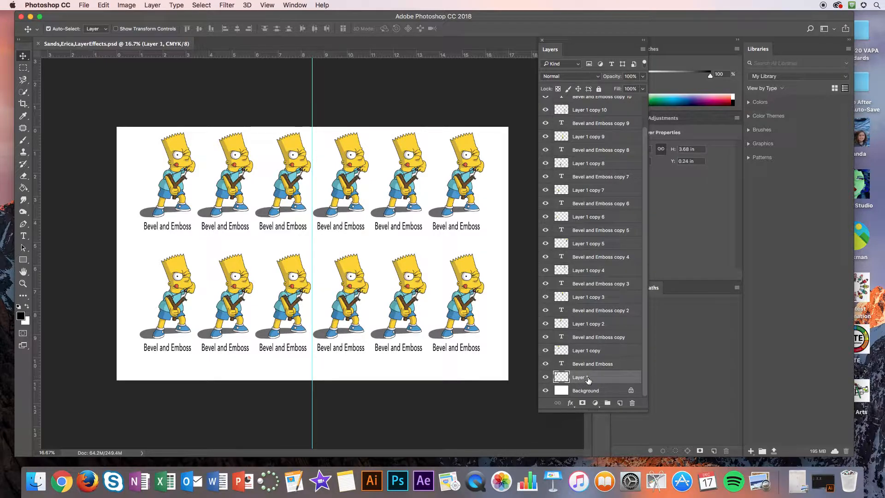
double_click(613, 377)
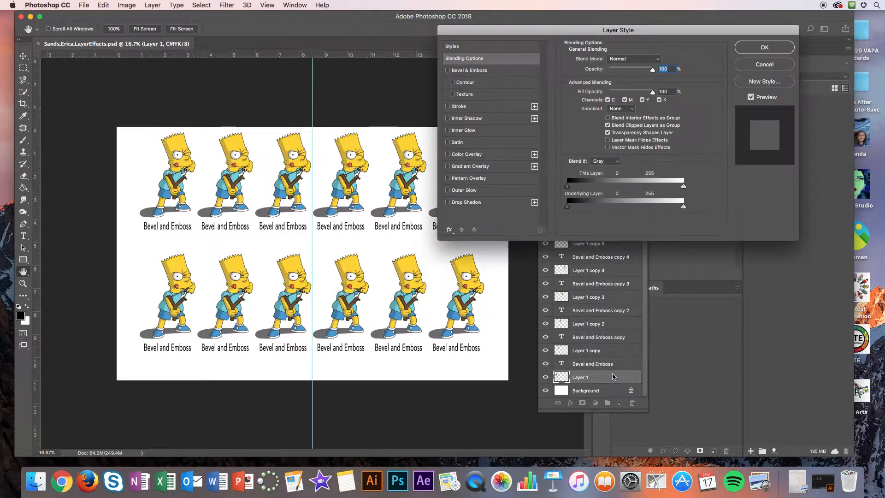
left_click(447, 70)
left_click(468, 71)
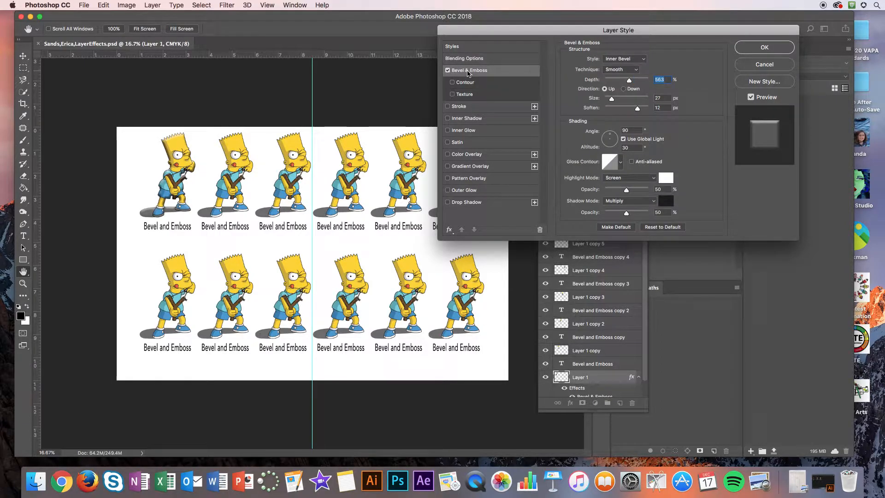
Step: Try the Contour and Texture options on Layer 1's bevel and turn them off again
left_click(452, 83)
left_click(453, 94)
left_click(452, 94)
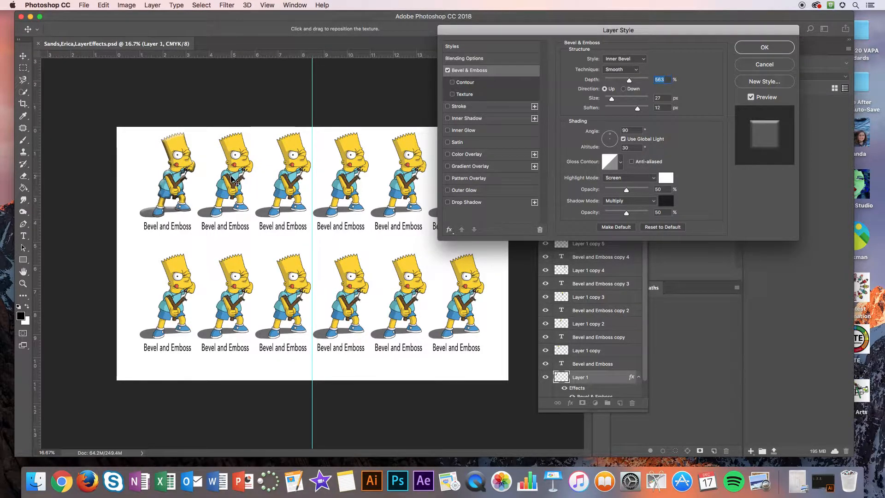
left_click(453, 95)
left_click(452, 94)
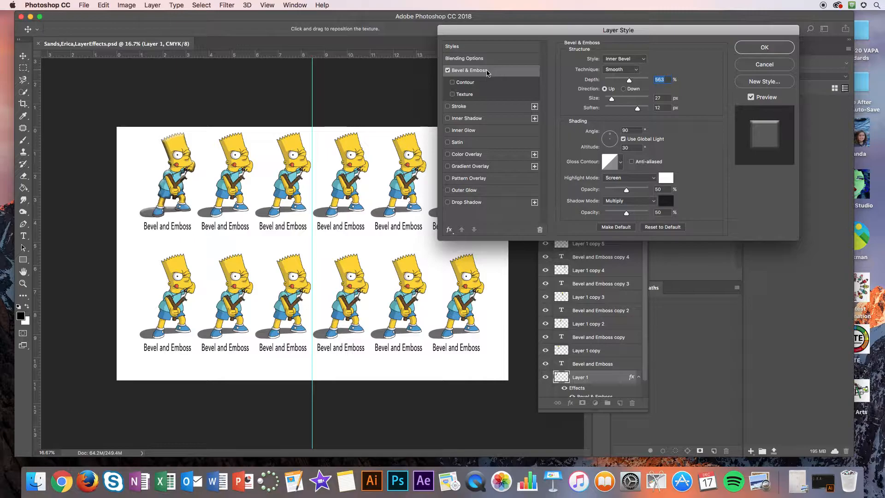
Step: Try Outer Bevel as the style of Layer 1's bevel and return it to Inner Bevel
left_click(619, 59)
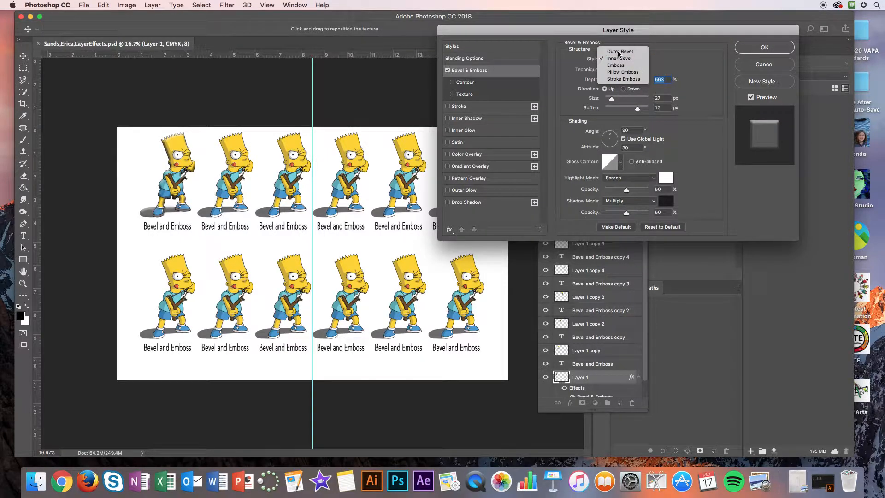
left_click(619, 53)
left_click(617, 60)
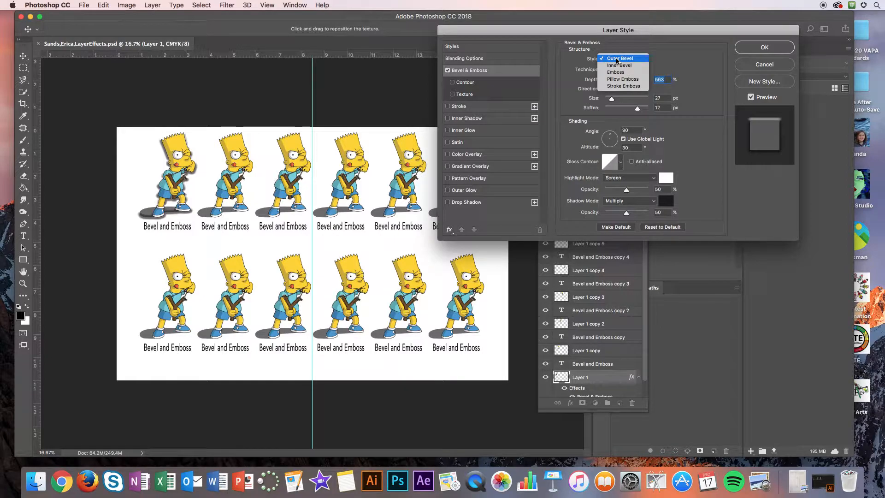
left_click(618, 67)
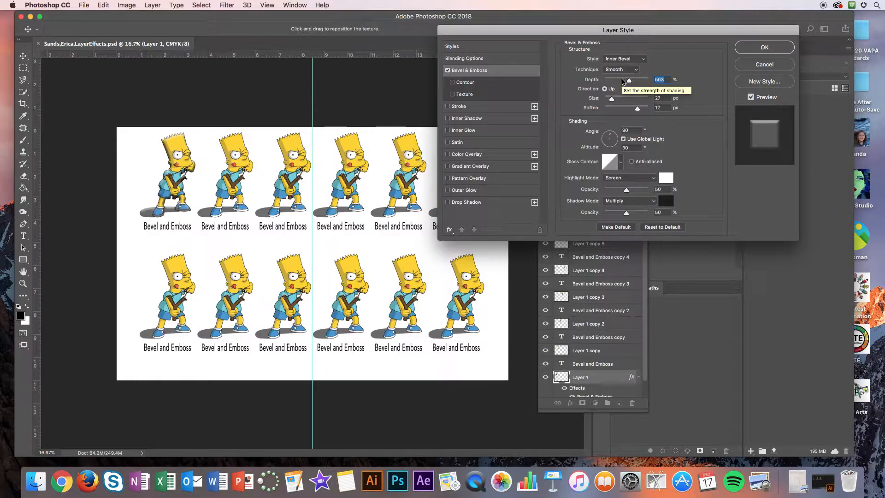
Step: Try the Chisel Hard and Chisel Soft techniques on Layer 1's bevel and return to Smooth
left_click(616, 71)
left_click(616, 70)
left_click(617, 70)
left_click(619, 76)
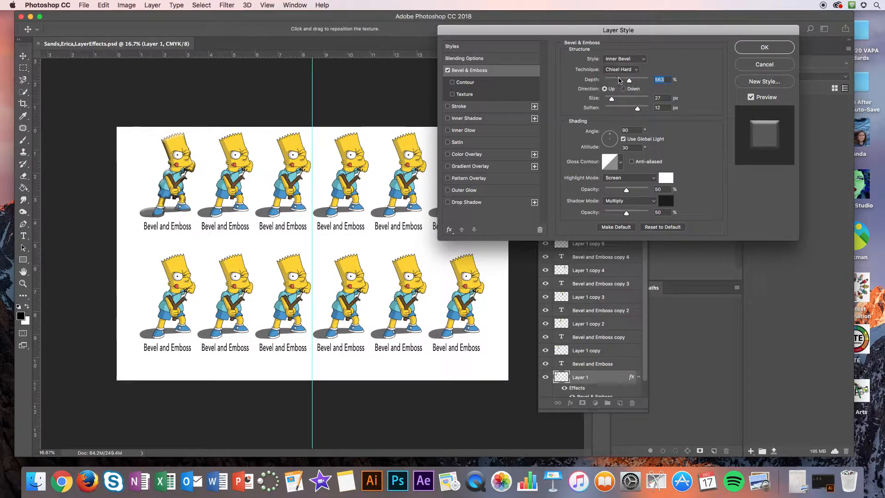
left_click(617, 70)
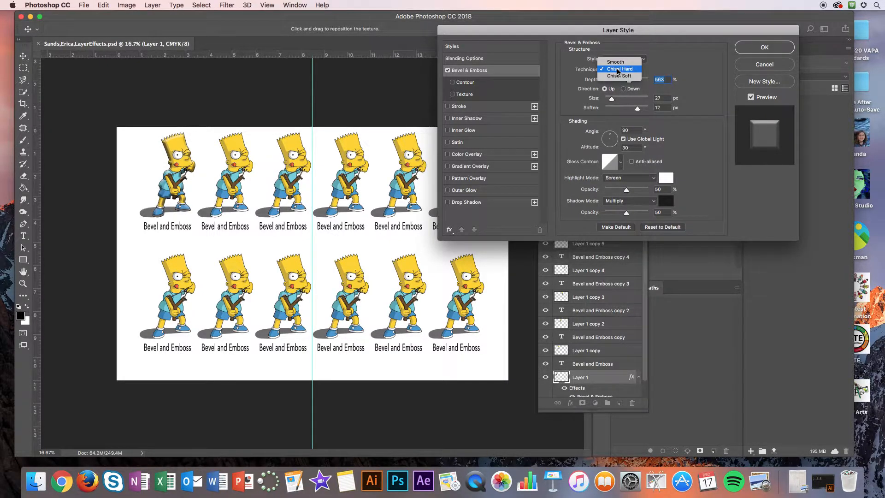
left_click(617, 76)
left_click(617, 70)
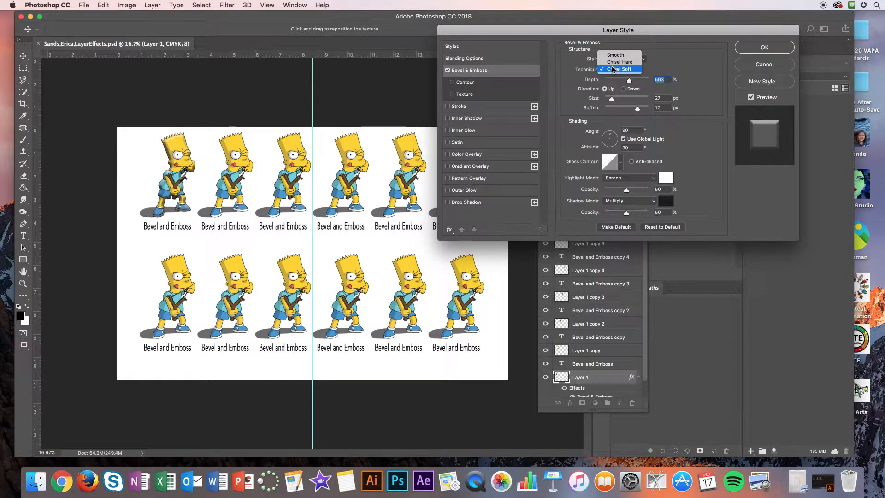
left_click(615, 55)
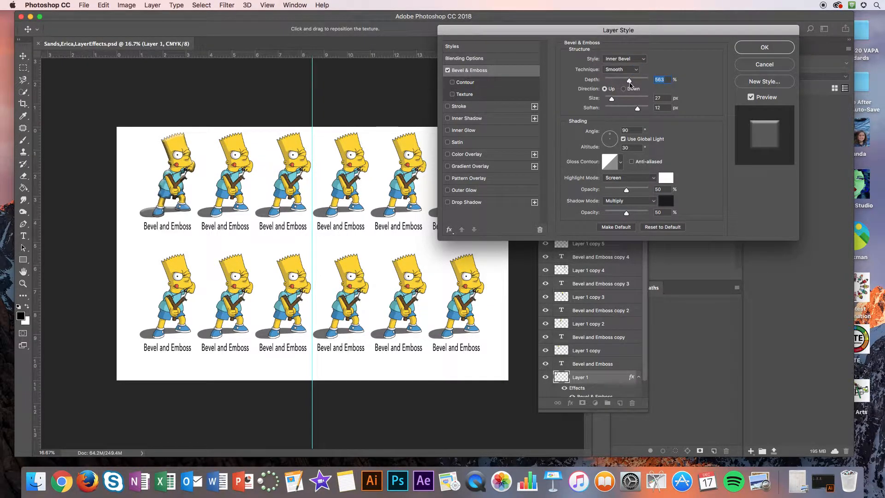
Step: Reduce Layer 1's bevel depth to about 365% and size to about 21 px, and apply the layer style
left_click_drag(629, 82, 610, 102)
left_click(764, 47)
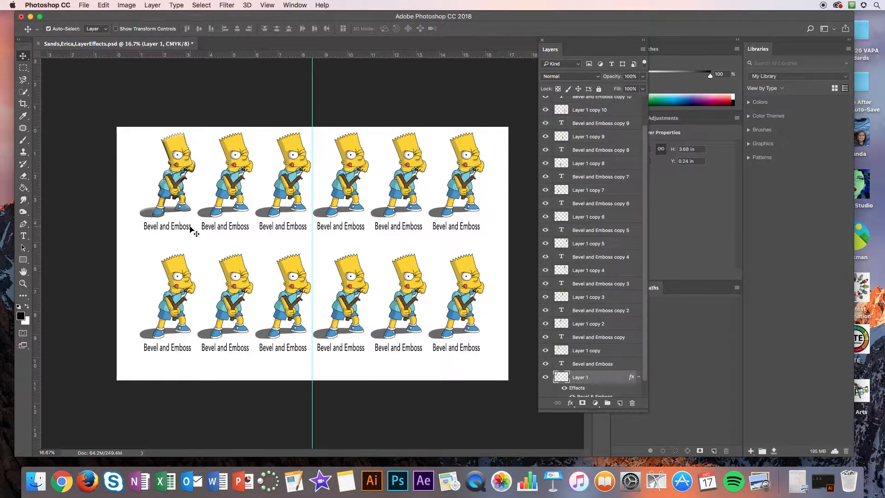
Step: Check which artwork the Bevel and Emboss text layer and Layer 1 copy hold by toggling each one's visibility
left_click(596, 364)
left_click(545, 364)
left_click(545, 364)
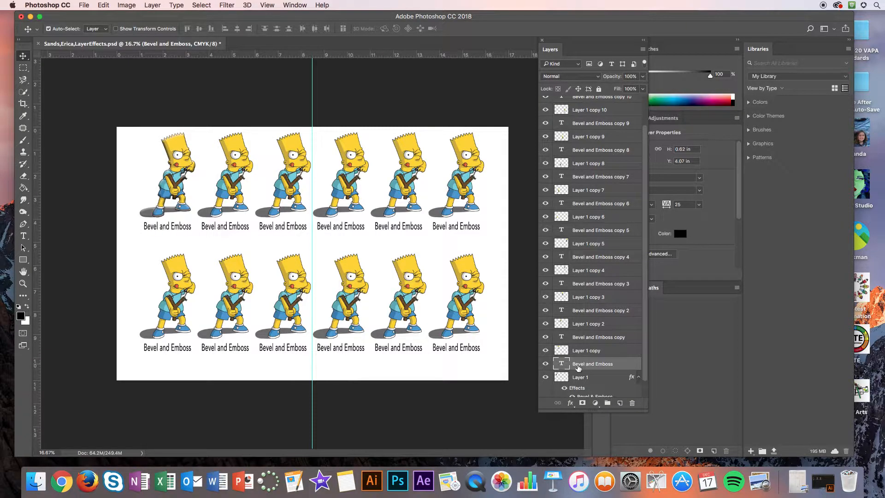
left_click(585, 350)
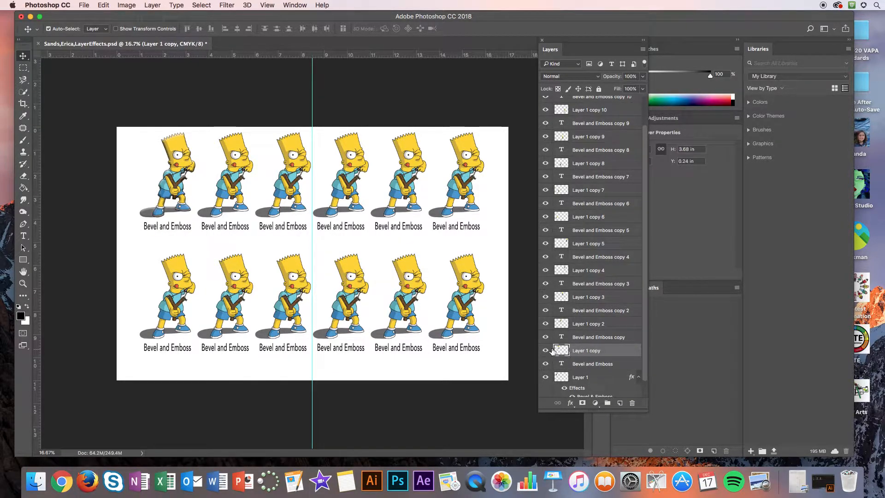
left_click(545, 350)
left_click(545, 350)
Step: Add a Bevel & Emboss effect with Texture enabled to Layer 1 copy
double_click(609, 350)
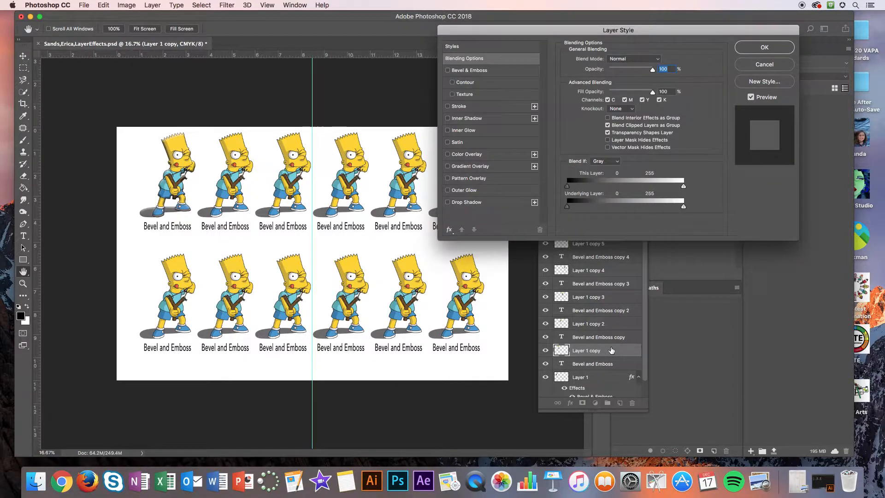
left_click(459, 70)
left_click(453, 94)
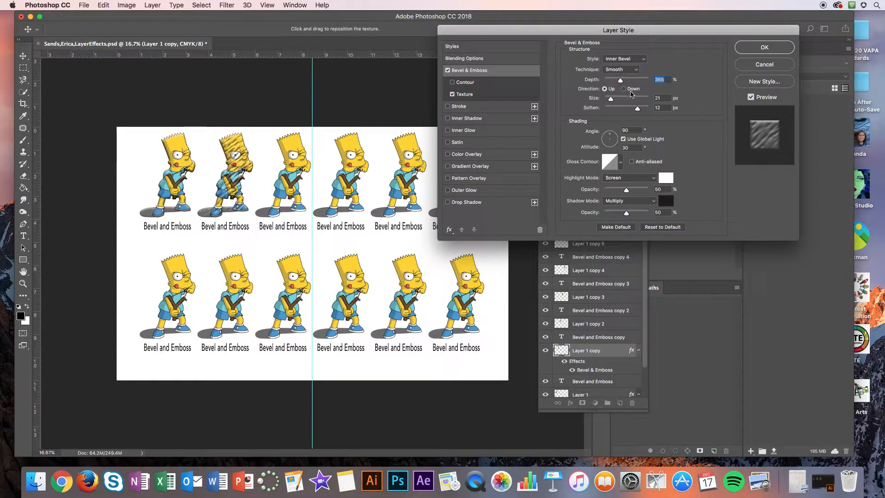
Step: Set the bevel on Layer 1 copy to 563% depth, 57 px size and 9 px soften
left_click(622, 69)
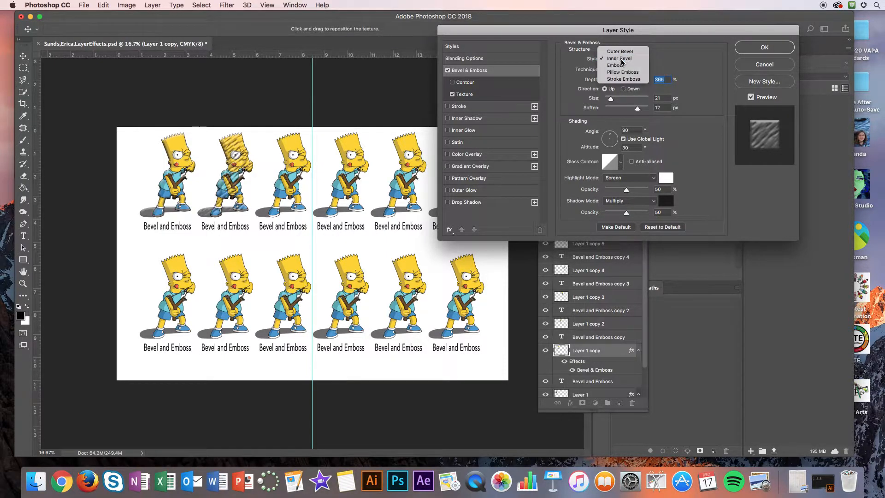
left_click(619, 72)
left_click_drag(618, 75, 625, 84)
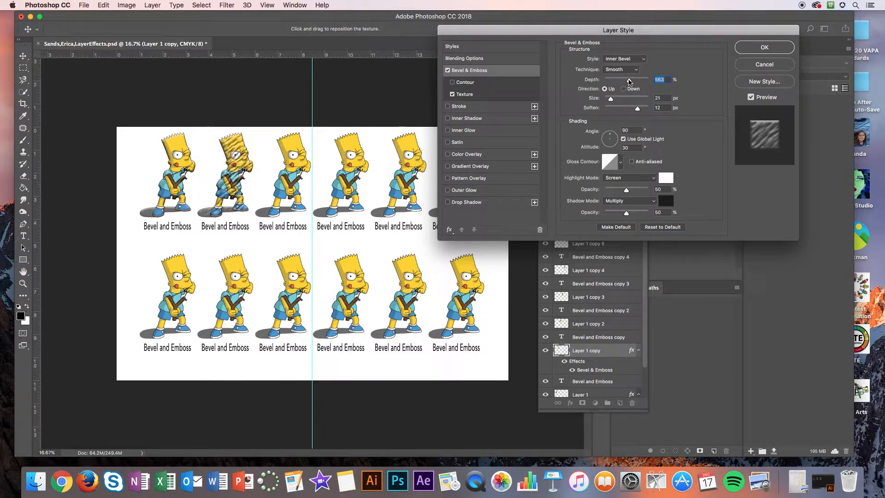
left_click_drag(611, 99, 631, 111)
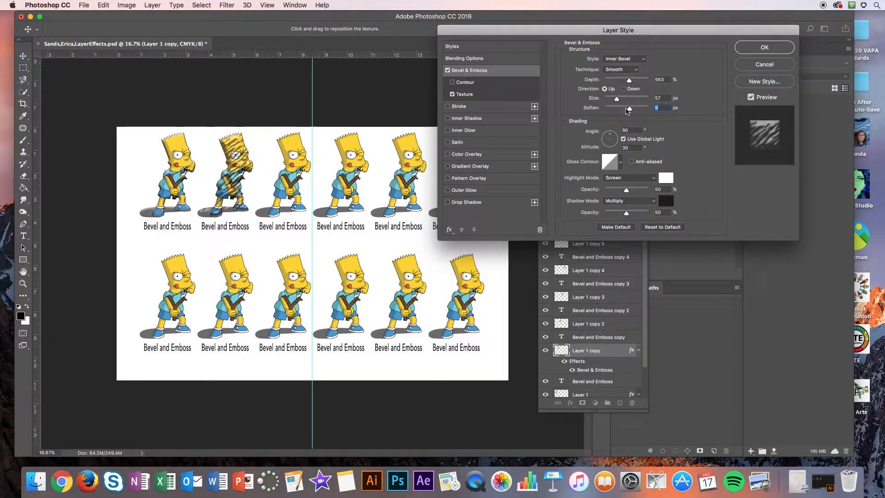
Step: Try the Pillow Emboss, Stroke Emboss and Outer Bevel styles on Layer 1 copy's bevel
left_click(622, 59)
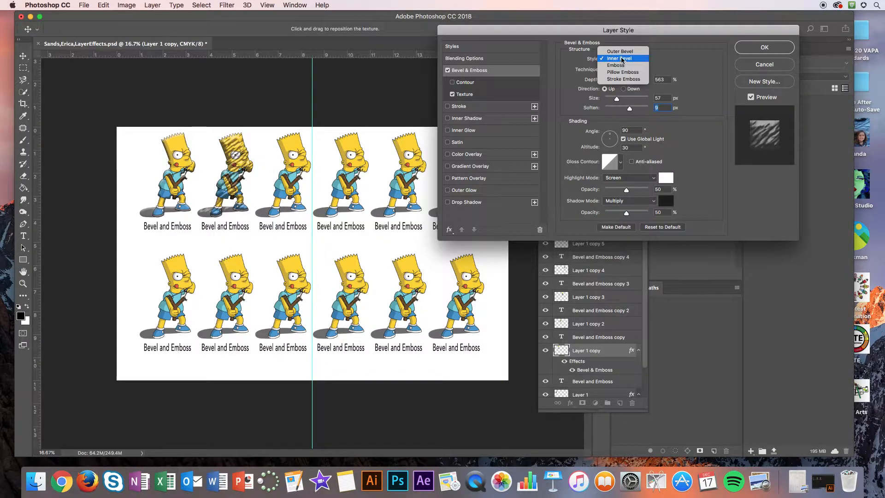
left_click(625, 73)
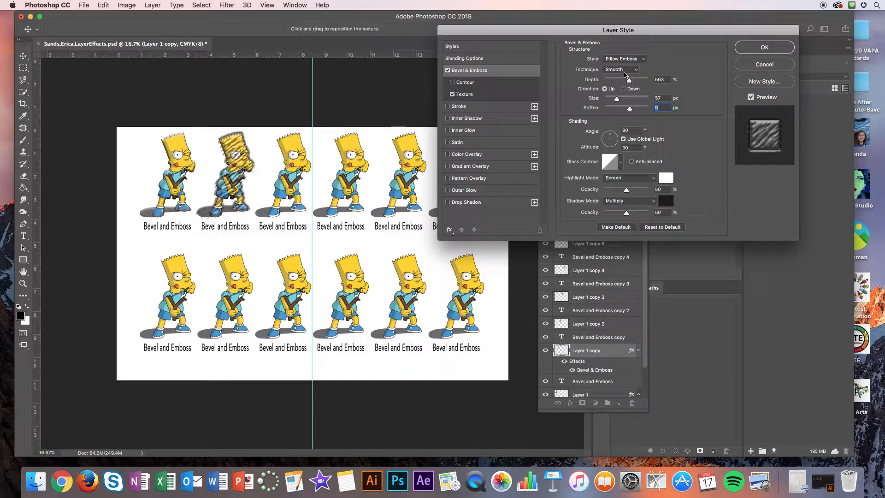
left_click(618, 60)
left_click(619, 68)
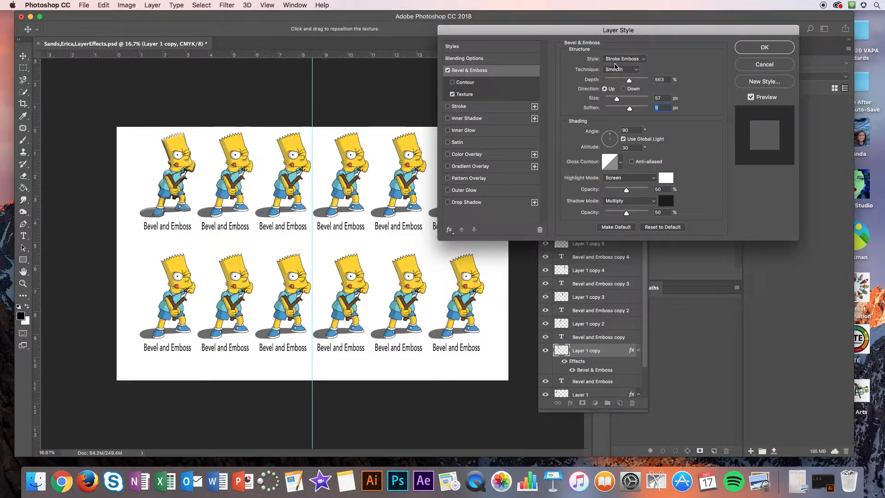
left_click(614, 63)
left_click(617, 30)
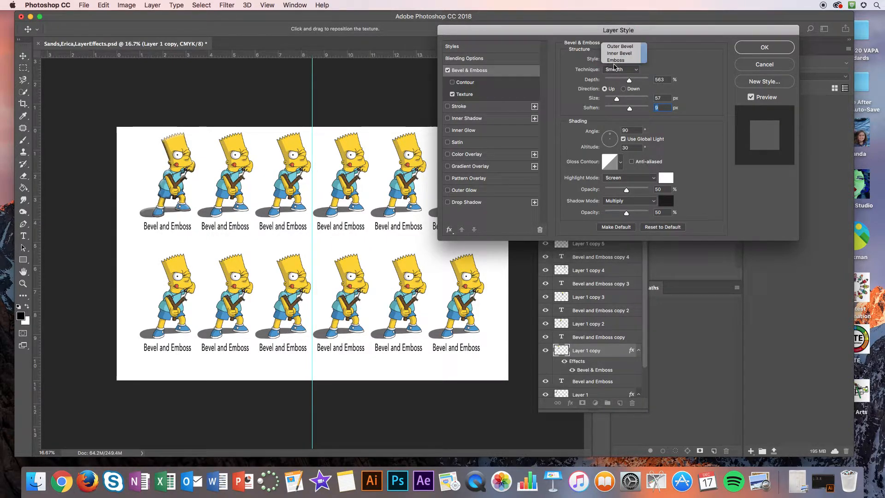
Step: Set Layer 1 copy's bevel style to Inner Bevel and apply the layer style
left_click(619, 59)
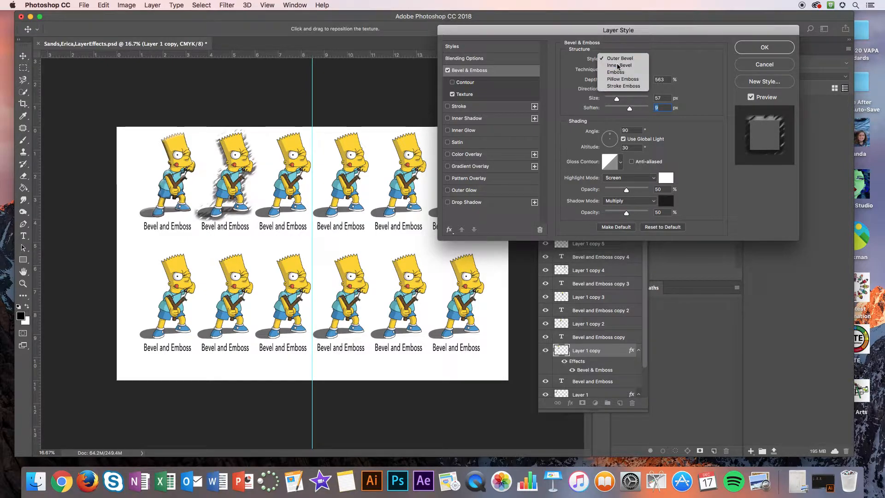
left_click(617, 68)
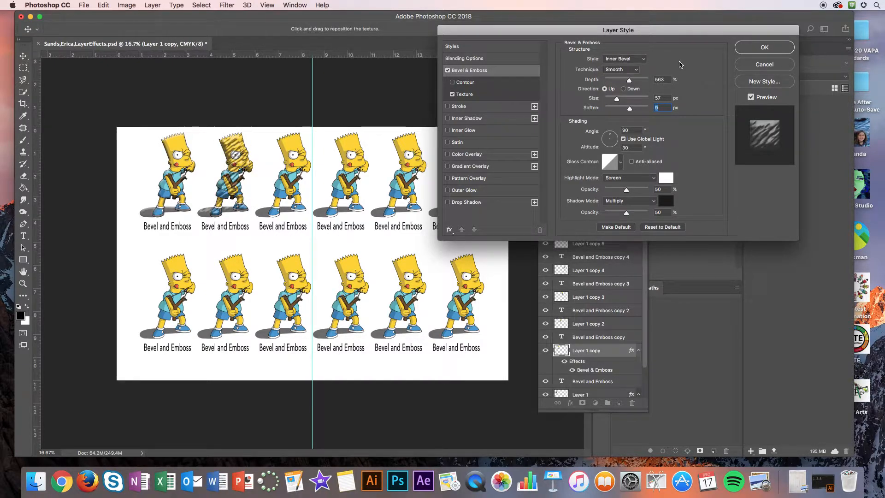
left_click(761, 48)
Step: Set the text size of the label under the second figure in the upper row to 8 pt
left_click(592, 338)
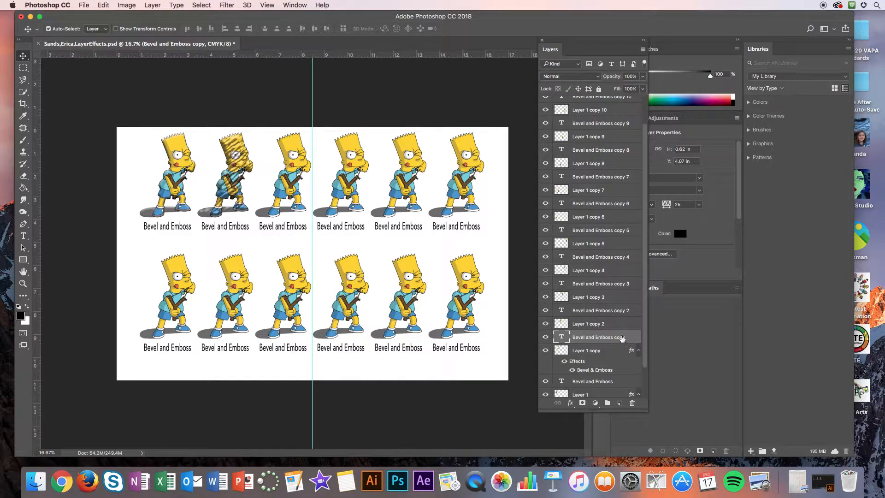
left_click(23, 235)
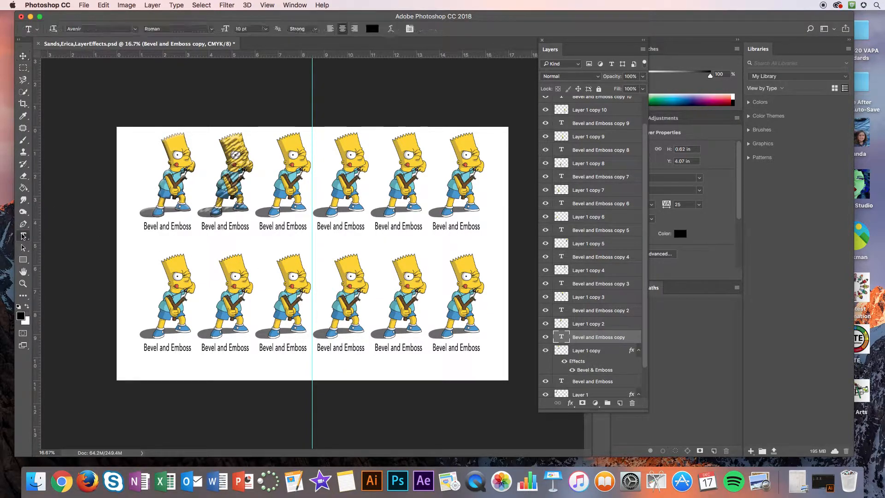
left_click(222, 227)
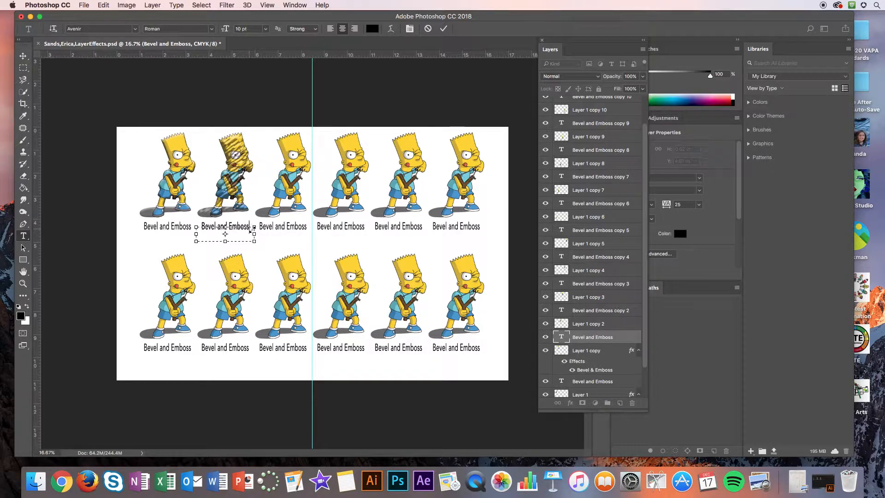
key("BackSpace")
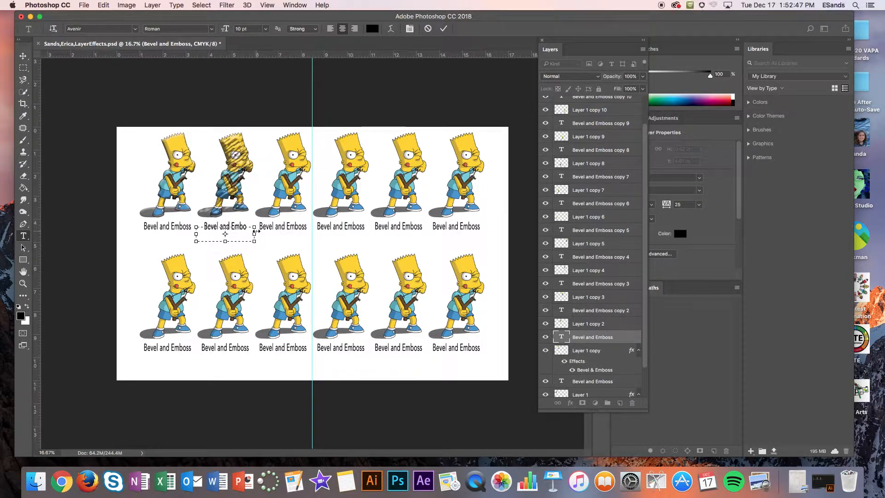
type("ss")
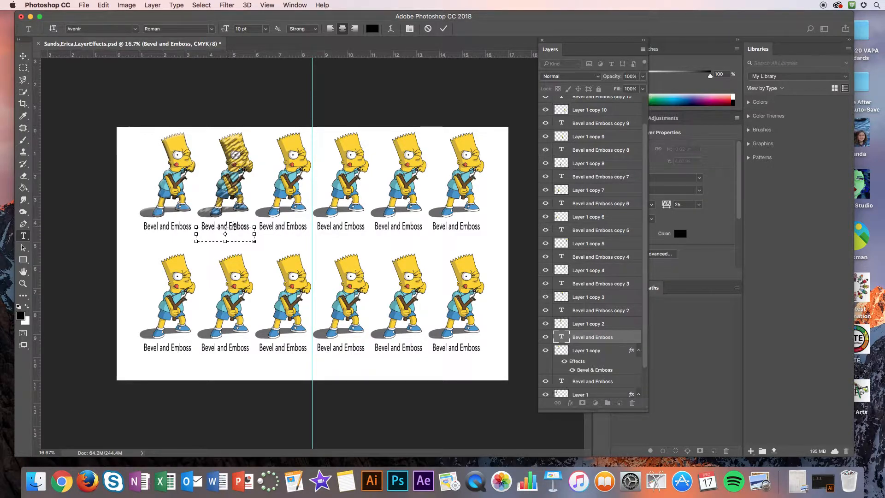
double_click(235, 229)
triple_click(236, 229)
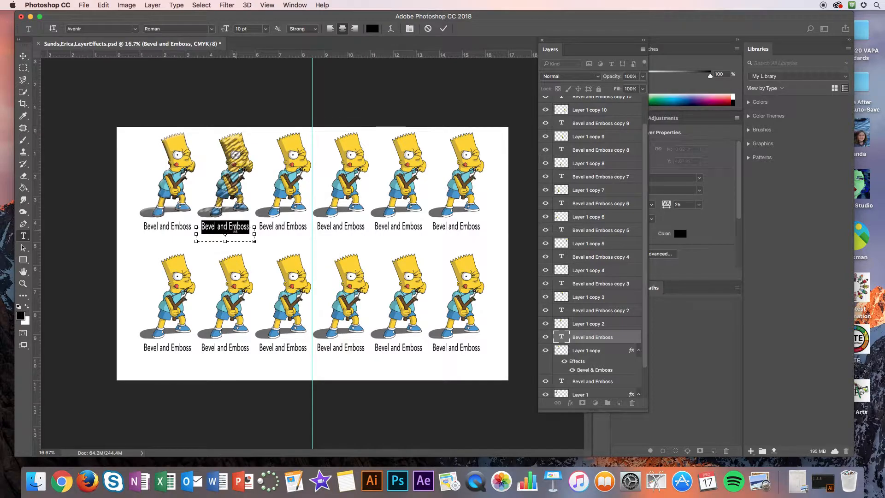
left_click(265, 28)
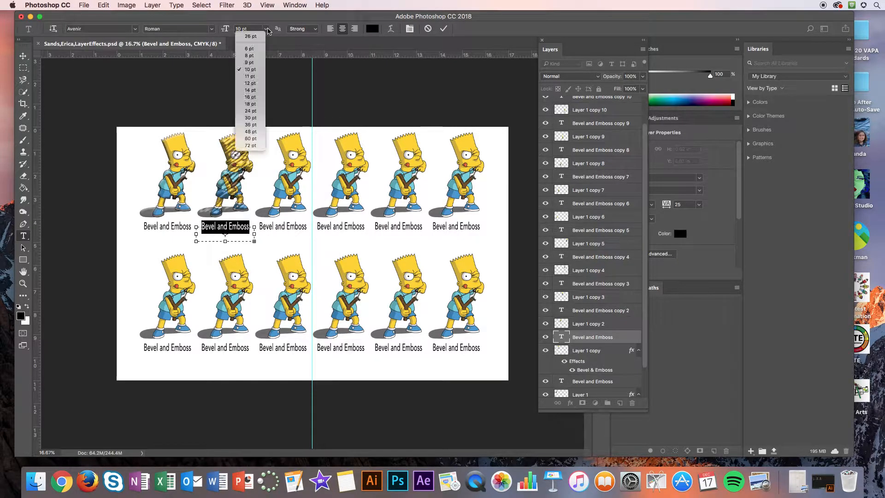
left_click(252, 56)
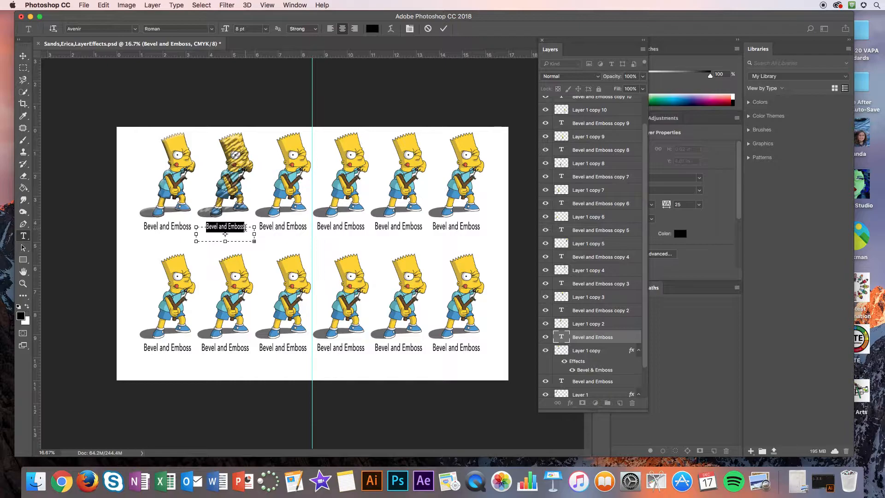
Step: Append "Texture" to the second figure's label so it reads "Bevel and Emboss Texture", and finish the text edit
left_click(245, 227)
type("Texture")
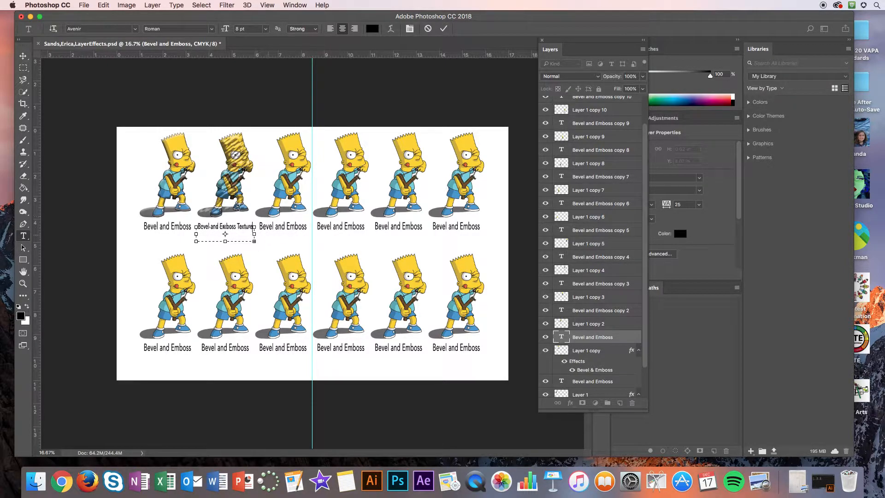
left_click(23, 55)
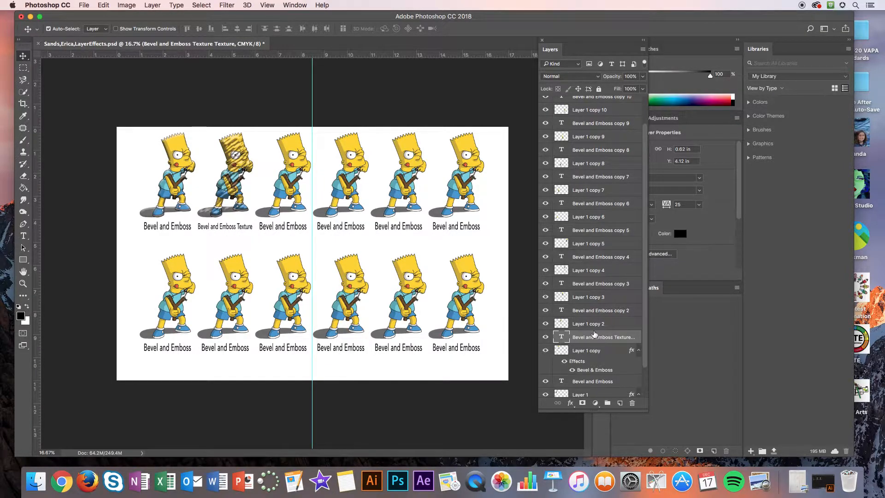
Step: Add a Stroke effect in bright red to Layer 1 copy 2
left_click(589, 324)
double_click(618, 324)
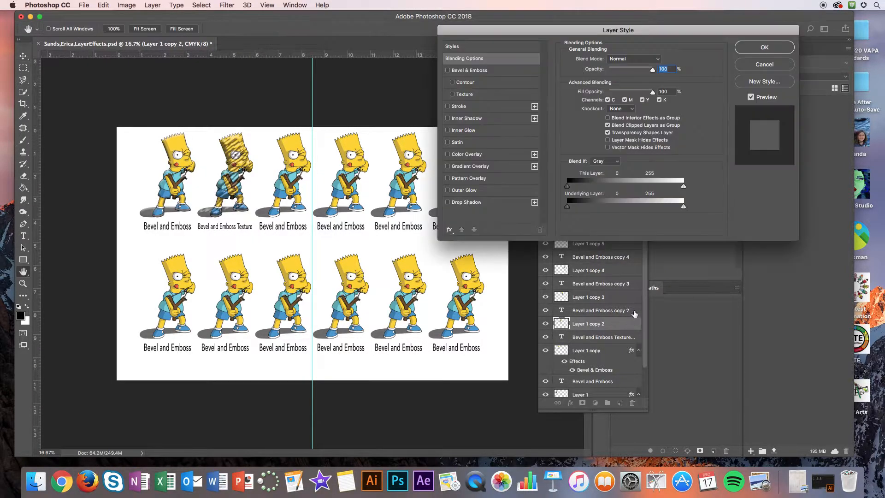
left_click(447, 107)
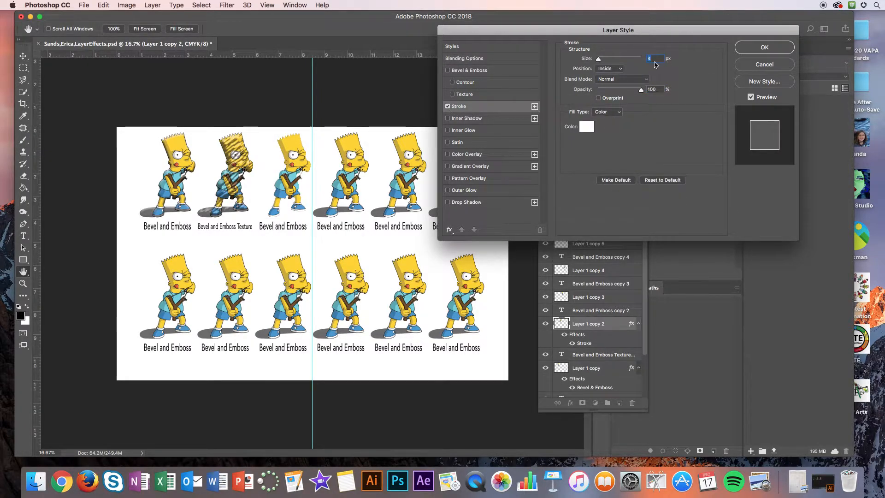
left_click(586, 127)
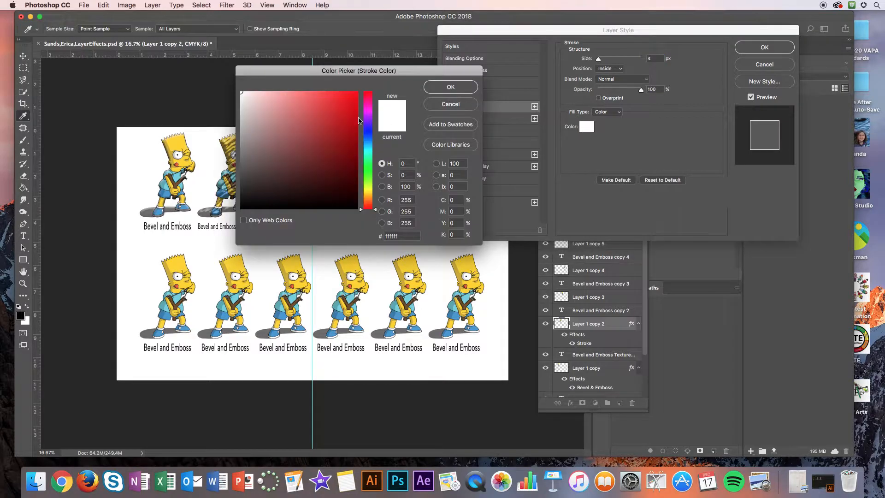
left_click(355, 95)
left_click(450, 86)
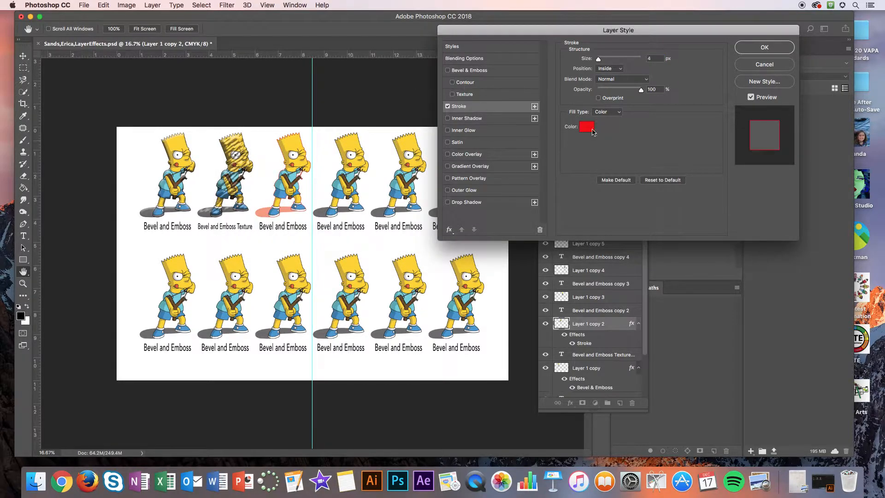
Step: Set the stroke's position to Outside and its size to 27 px, and apply the layer style
mouse_move(598, 59)
left_mouse_down()
mouse_move(607, 60)
mouse_move(599, 60)
left_mouse_up()
left_click(609, 68)
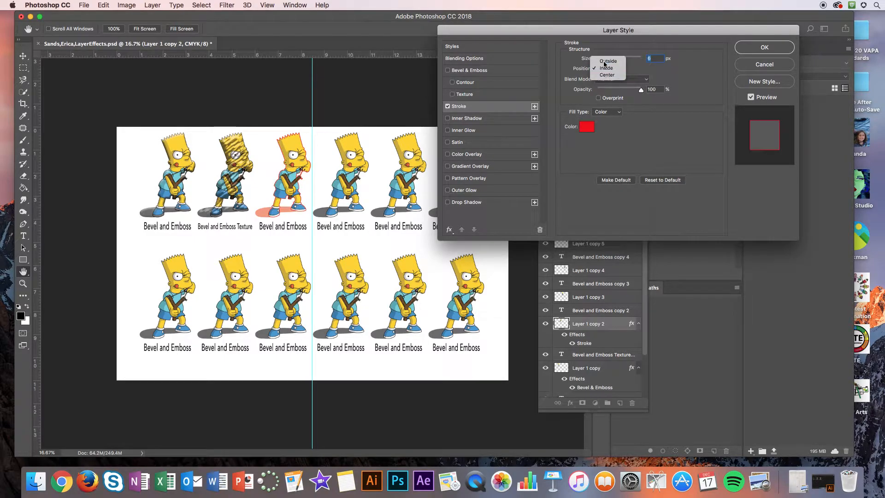
left_click(599, 60)
left_click_drag(599, 62, 605, 61)
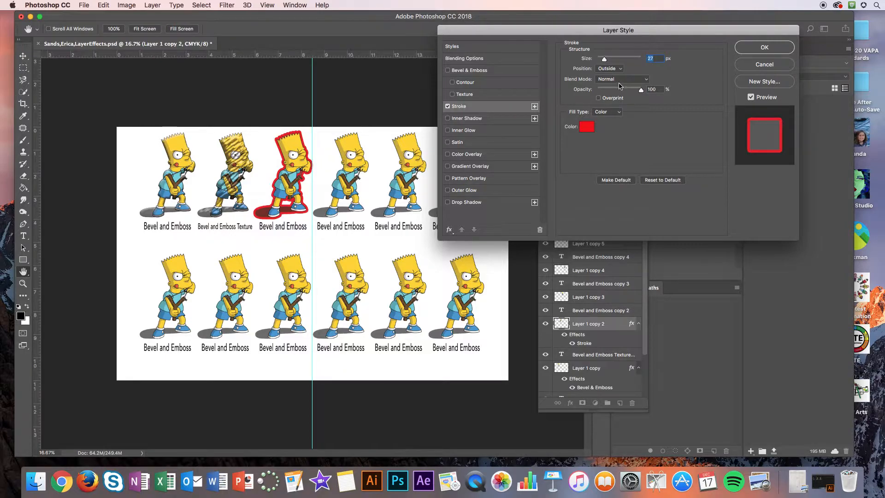
left_click(764, 48)
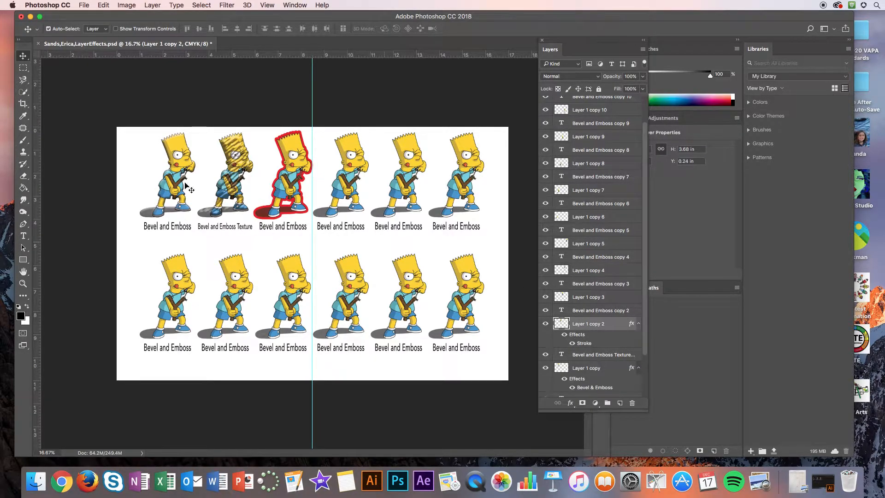
Step: Replace the label under the red-outlined third figure with "Stroke"
left_click(23, 236)
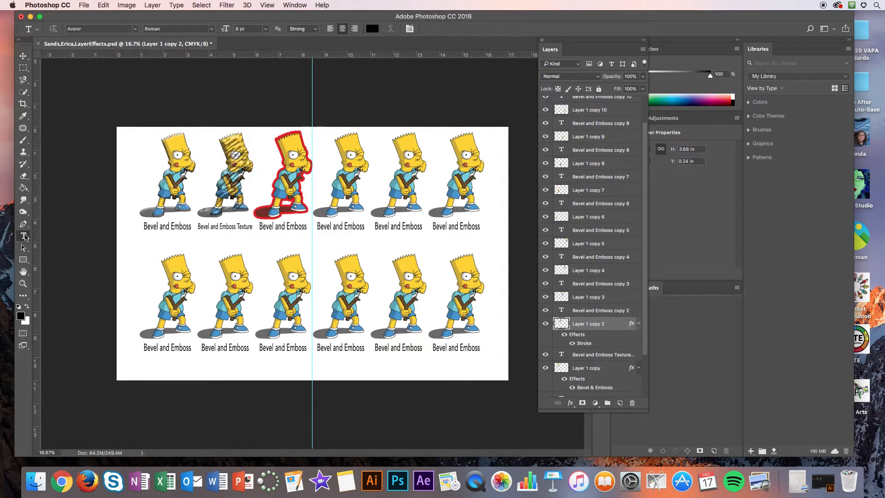
left_click(279, 228)
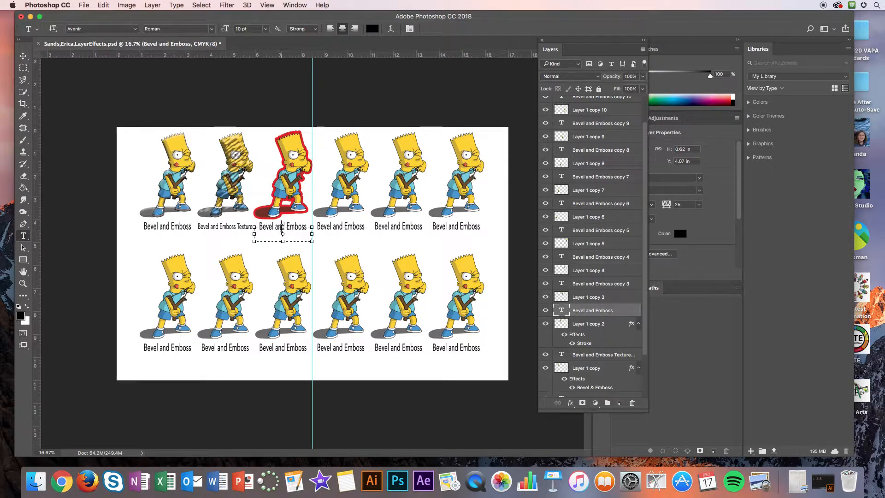
left_click_drag(305, 226, 254, 227)
key("BackSpace")
type("Stroke")
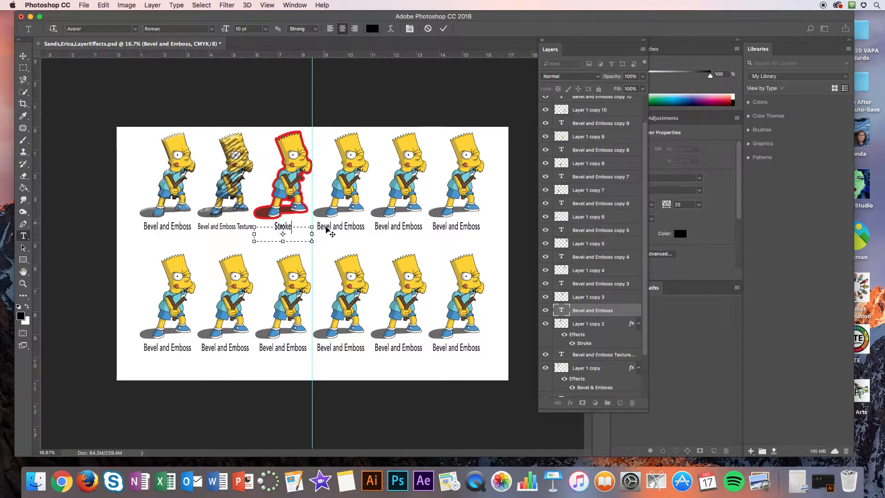
Step: Add an Inner Shadow effect in bright pink to Layer 1 copy 3
left_click(595, 298)
double_click(621, 298)
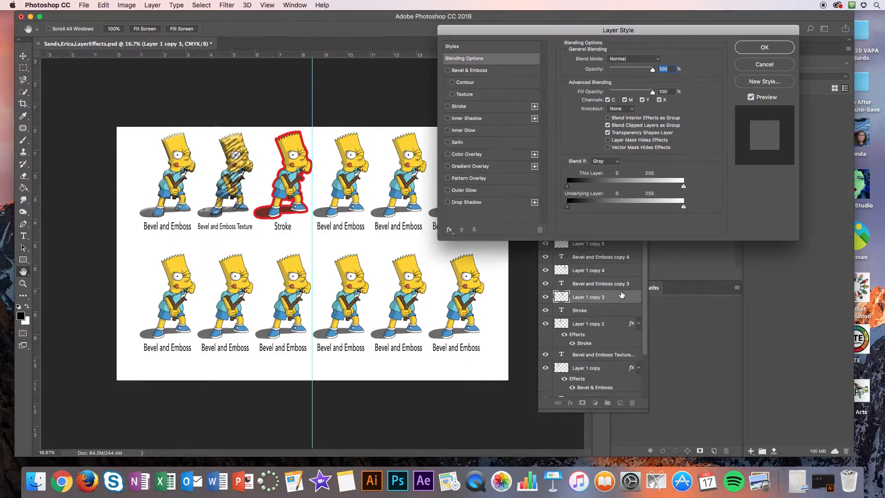
left_click(447, 119)
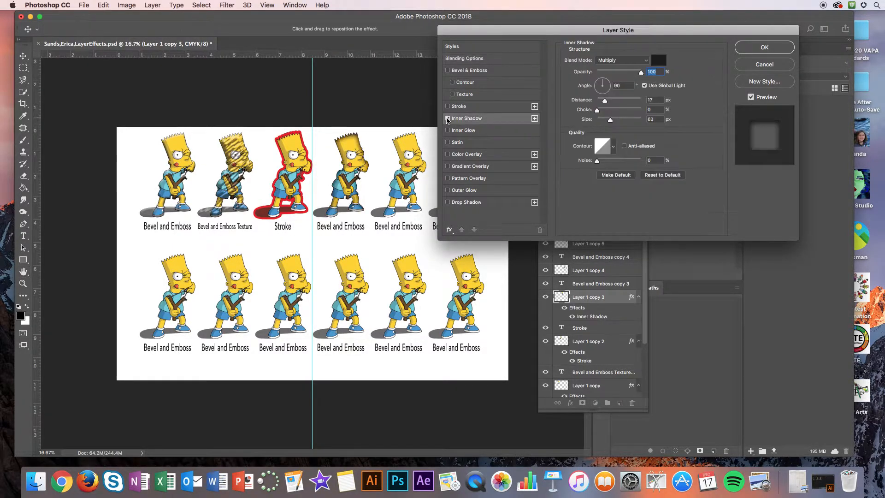
left_click(658, 61)
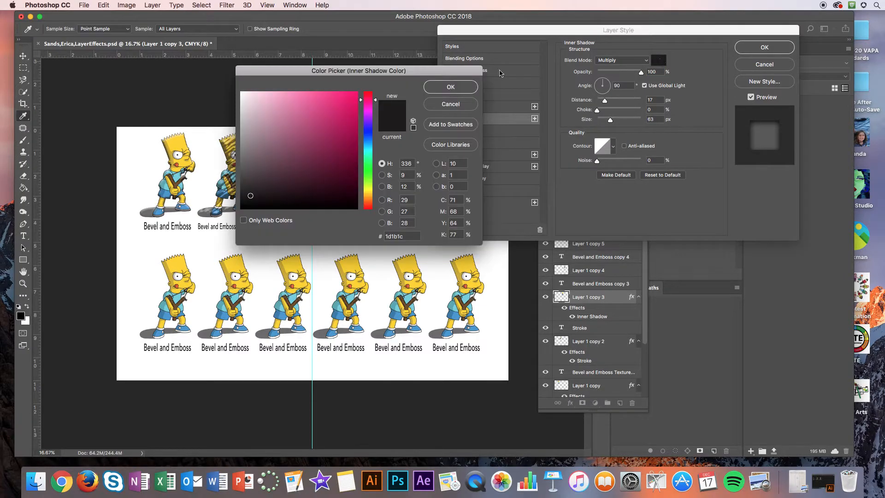
left_click(350, 96)
left_click(447, 87)
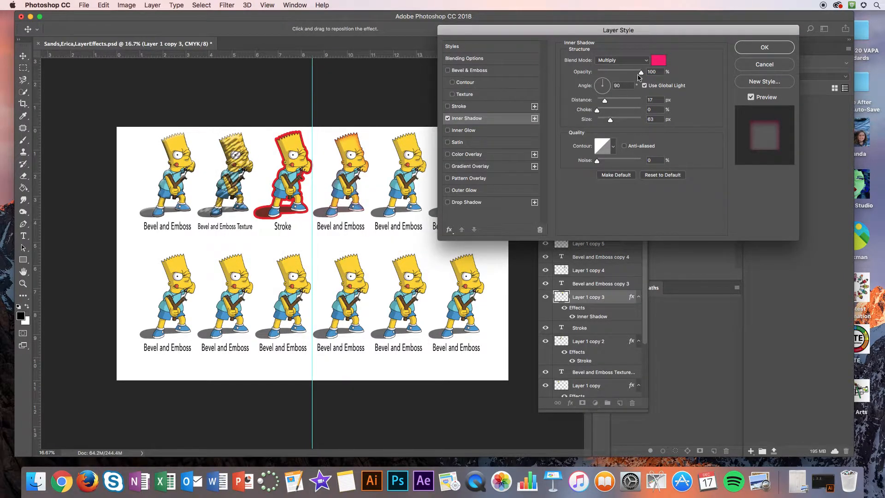
Step: Try the Normal blend mode on the inner shadow and return it to Multiply
left_click(621, 61)
left_click(611, 36)
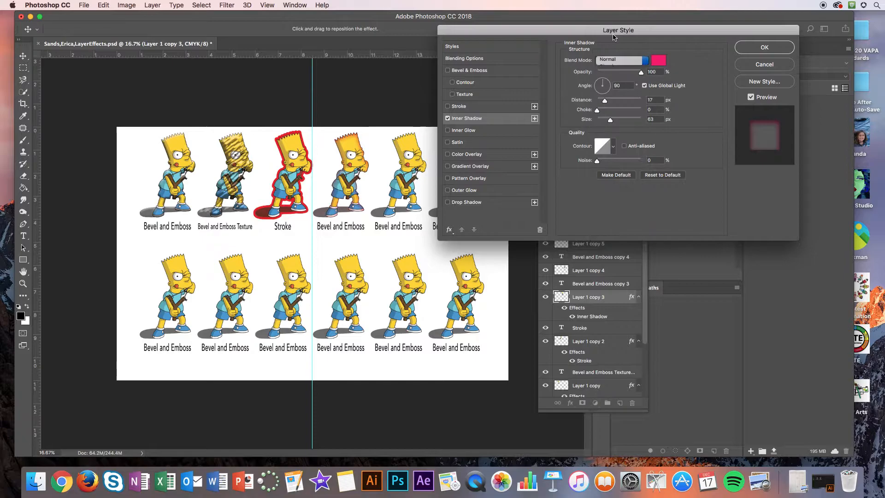
left_click(614, 65)
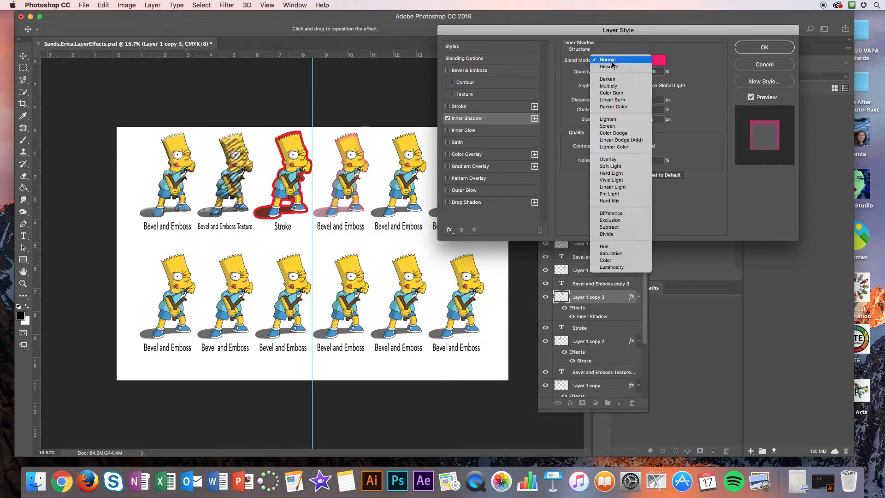
left_click(612, 88)
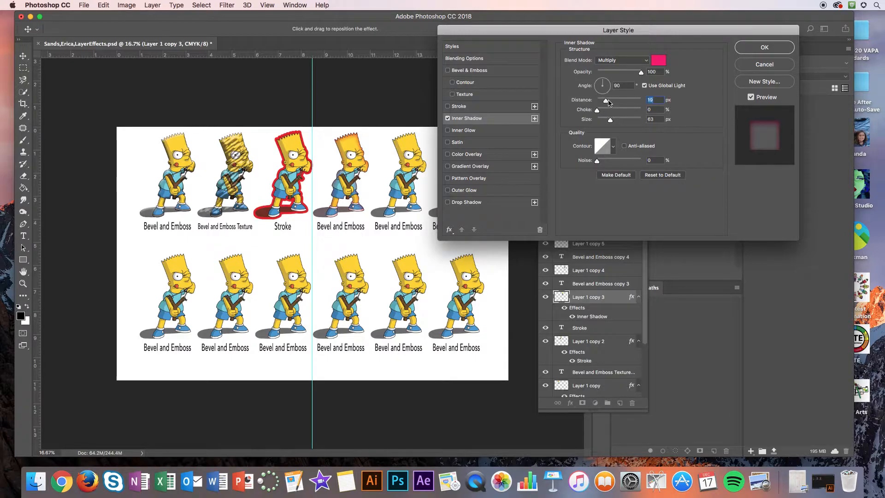
Step: Set the inner shadow's distance to 63 px and size to 101 px, and apply the layer style
left_click_drag(608, 102, 617, 122)
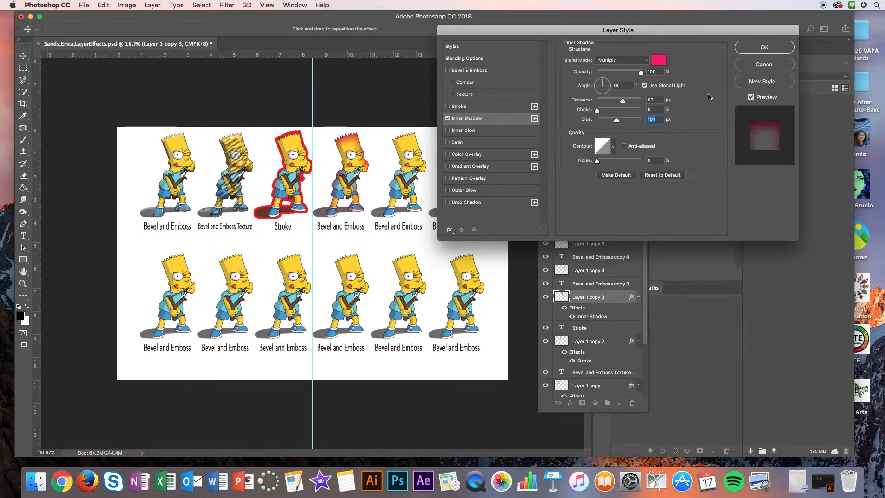
left_click(786, 48)
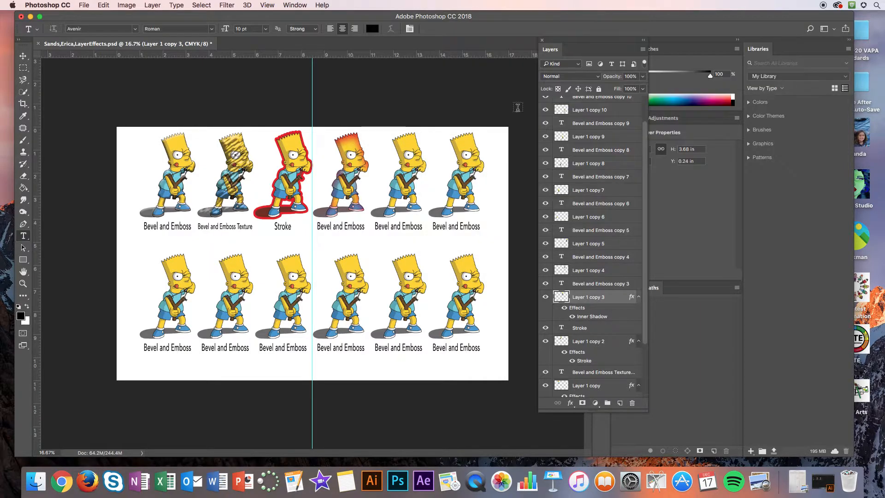
Step: Replace the label under the fourth figure in the upper row with "Inner Shadow" and finish the text edit
left_click(339, 228)
left_click_drag(364, 227, 317, 226)
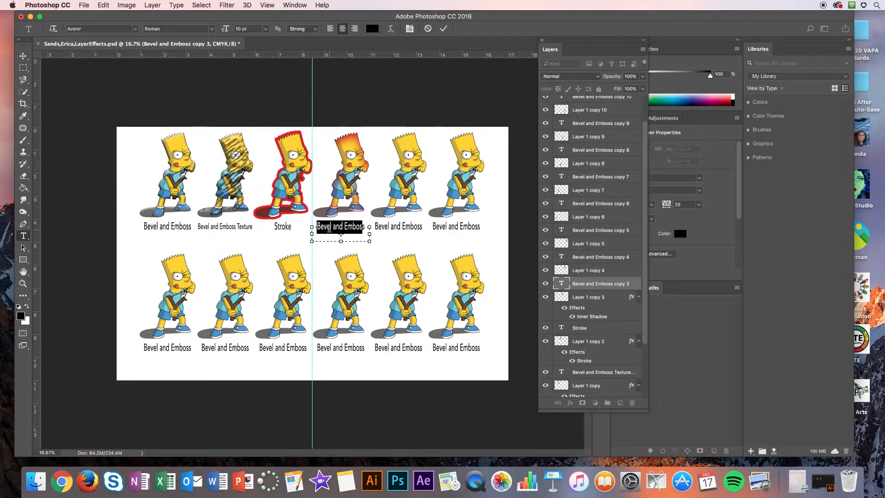
key("BackSpace")
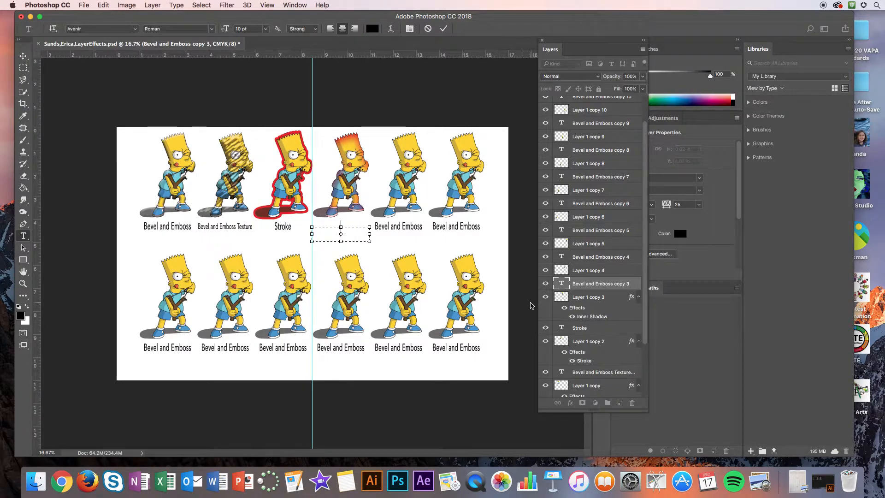
type("Inner Shadow")
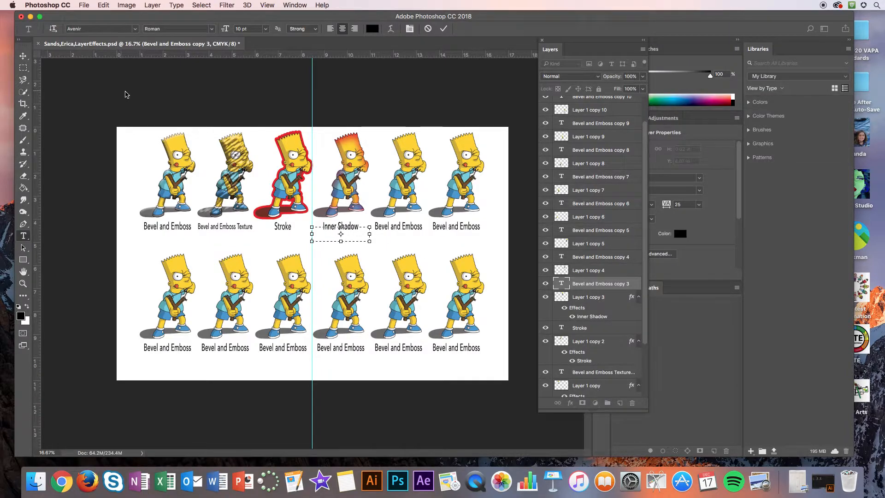
left_click(22, 56)
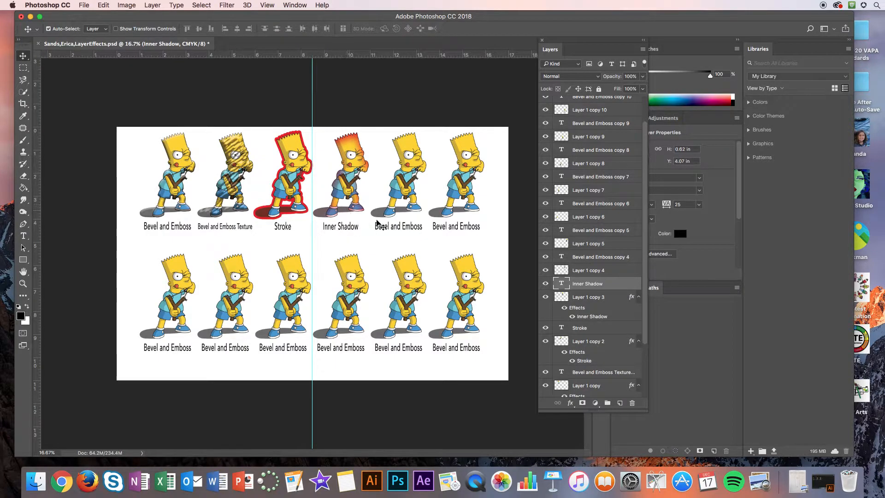
Step: Add an Inner Glow effect to Layer 1 copy 4 with Normal blend mode and a bright green color
left_click(591, 271)
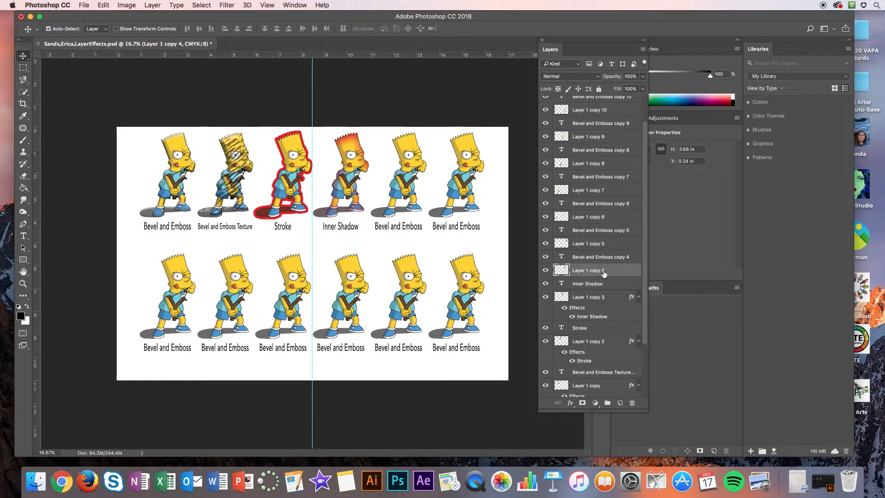
double_click(615, 270)
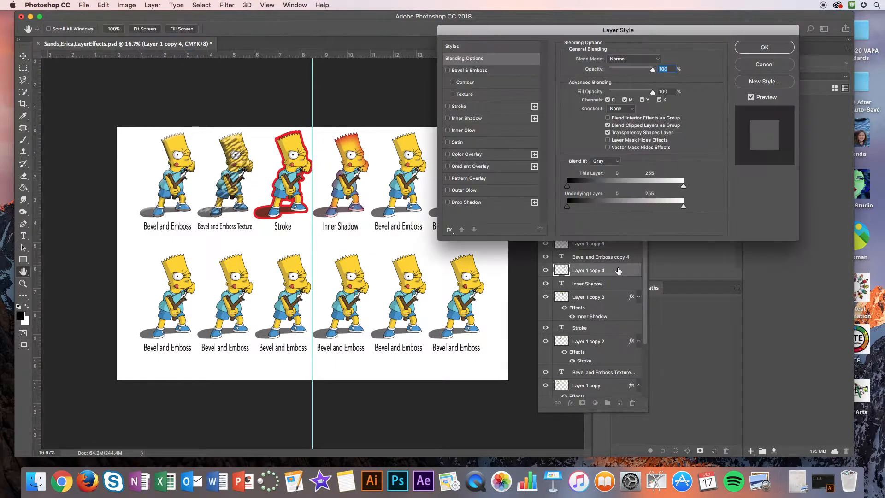
left_click(464, 131)
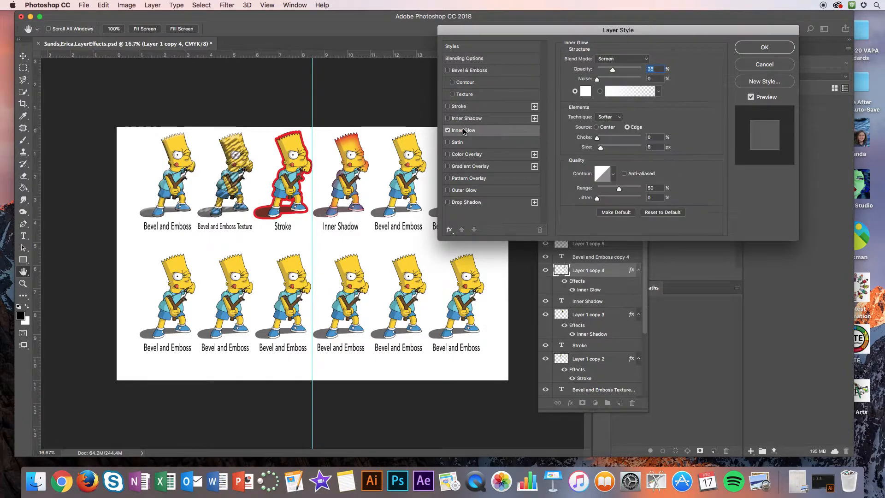
left_click(615, 58)
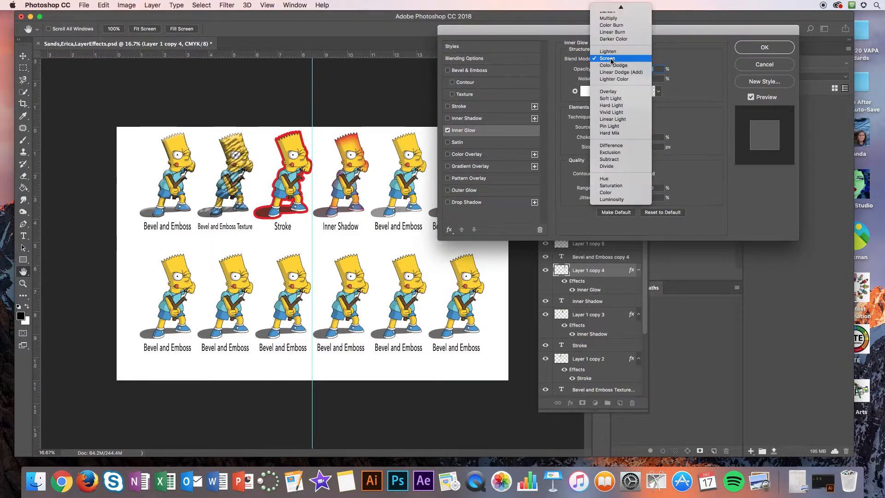
left_click(614, 10)
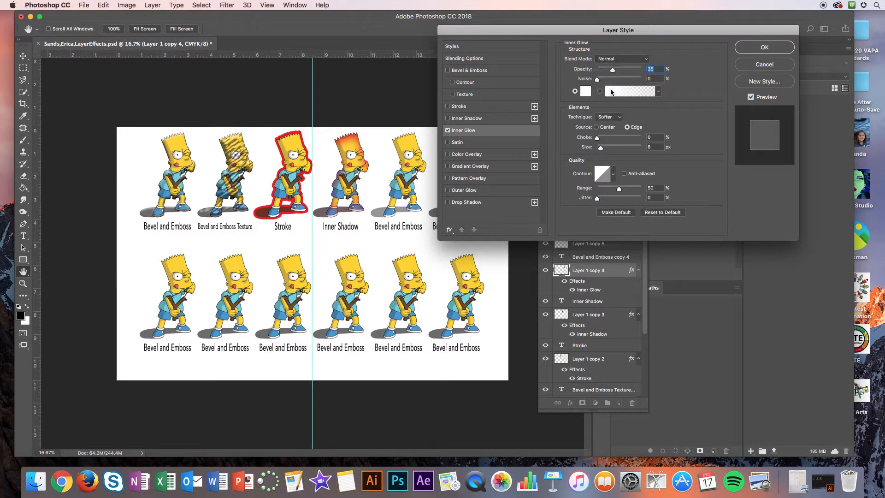
left_click(585, 91)
left_click(369, 165)
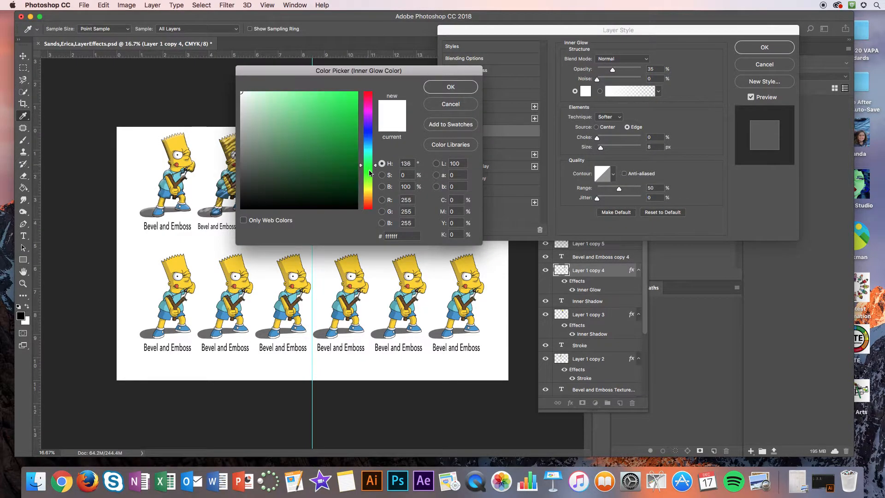
left_click(352, 97)
left_click(455, 87)
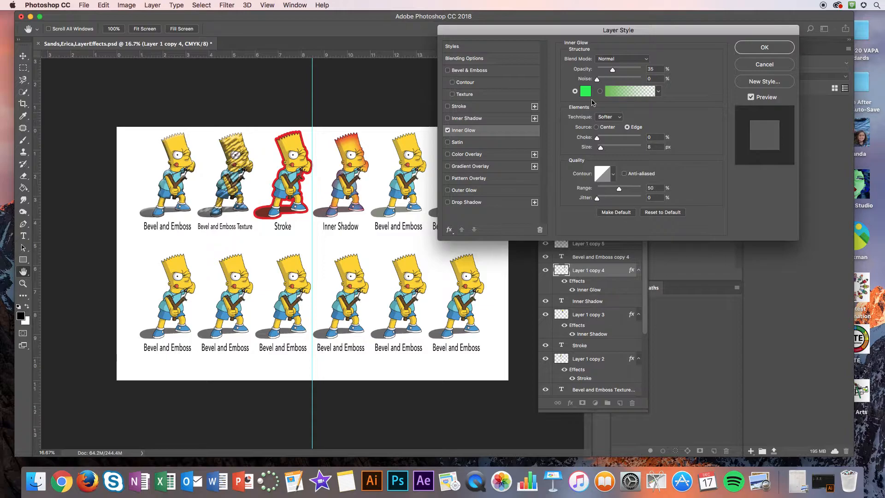
Step: Try the Center source for the inner glow, return to Edge, and set choke to 40%, size to 46 px and opacity to 33%
left_click_drag(601, 147, 614, 147)
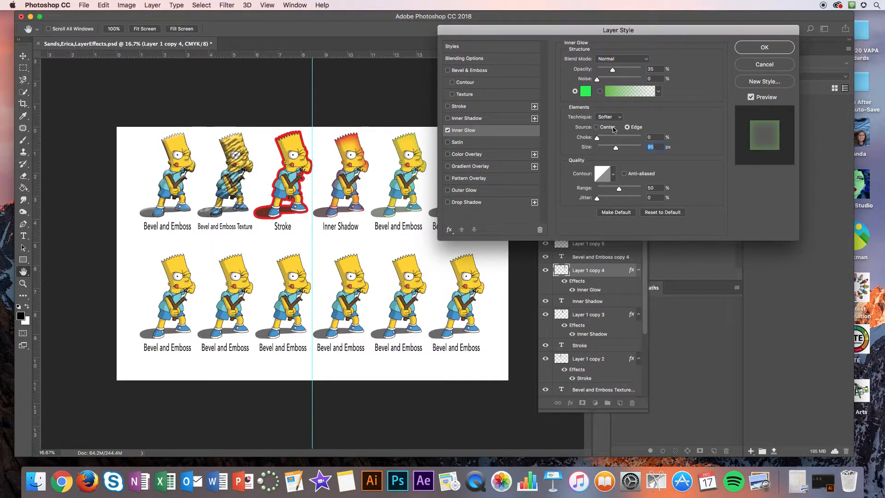
left_click(596, 127)
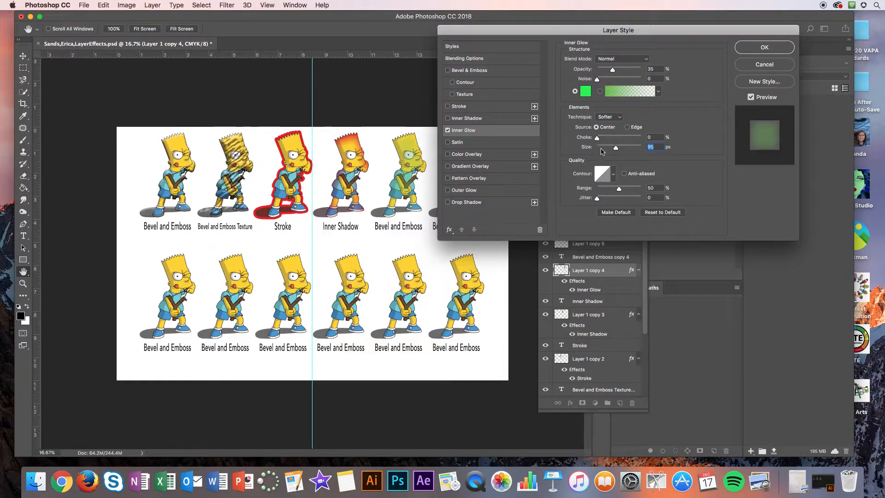
left_click_drag(597, 137, 611, 143)
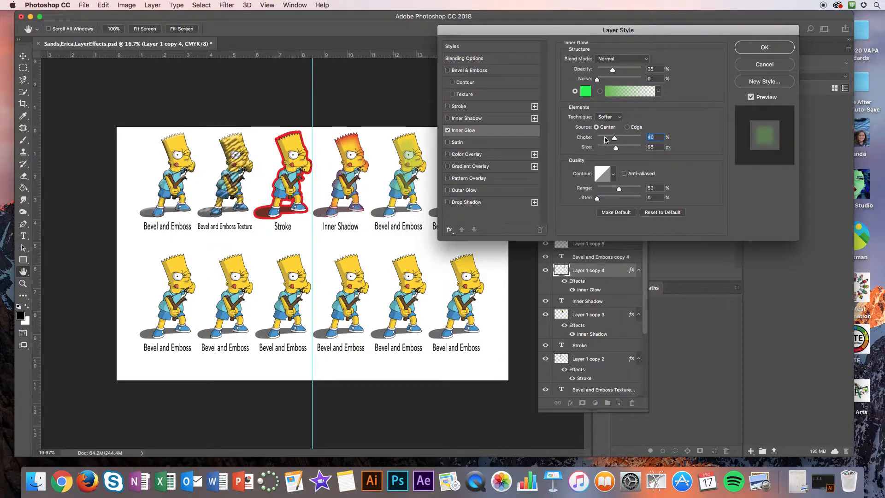
left_click(627, 127)
mouse_move(616, 148)
left_mouse_down()
mouse_move(599, 150)
mouse_move(608, 151)
left_mouse_up()
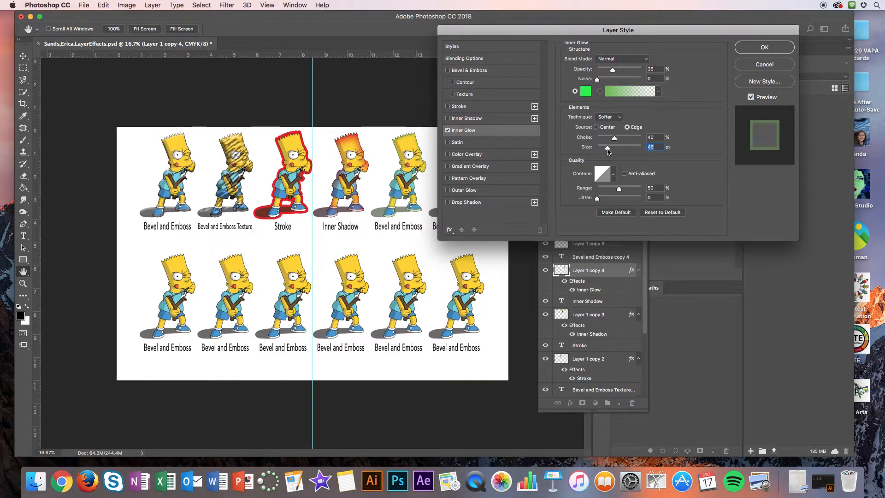
mouse_move(612, 70)
left_mouse_down()
mouse_move(631, 74)
mouse_move(615, 74)
left_mouse_up()
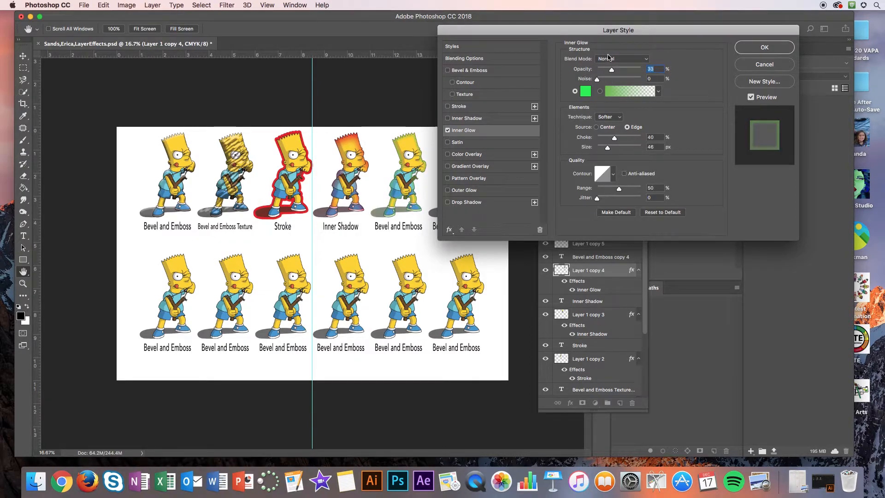
Step: Try the Darken and Overlay blend modes on the inner glow, choose Color Dodge, and apply the layer style
left_click(607, 59)
left_click(609, 78)
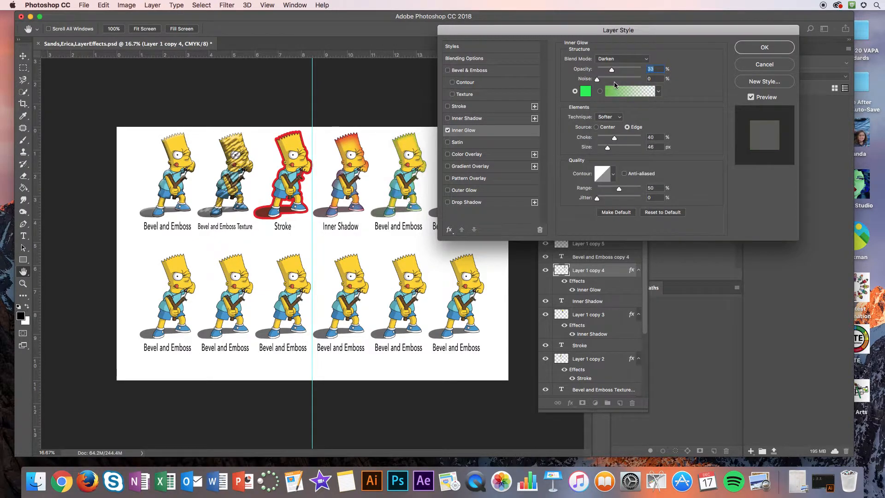
left_click(611, 59)
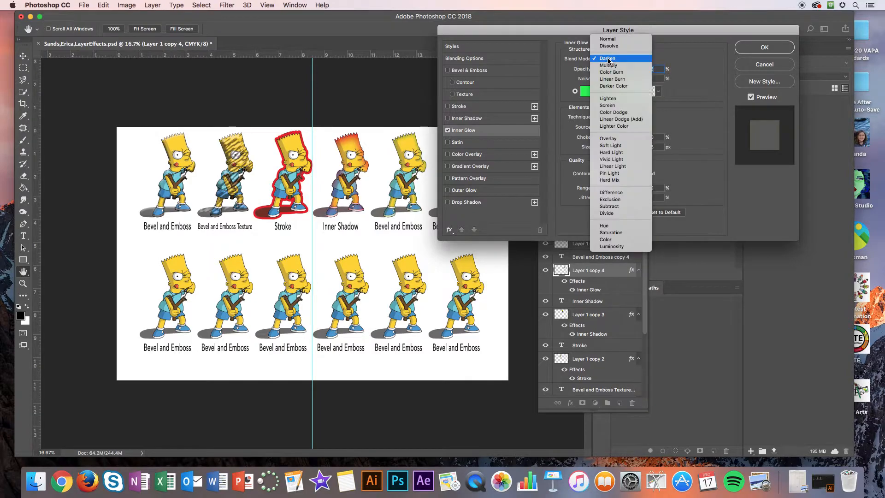
left_click(615, 138)
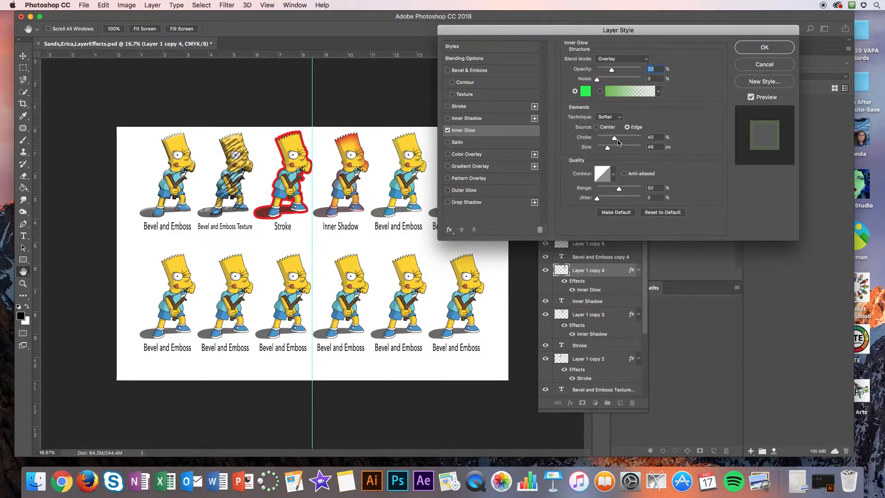
left_click(609, 59)
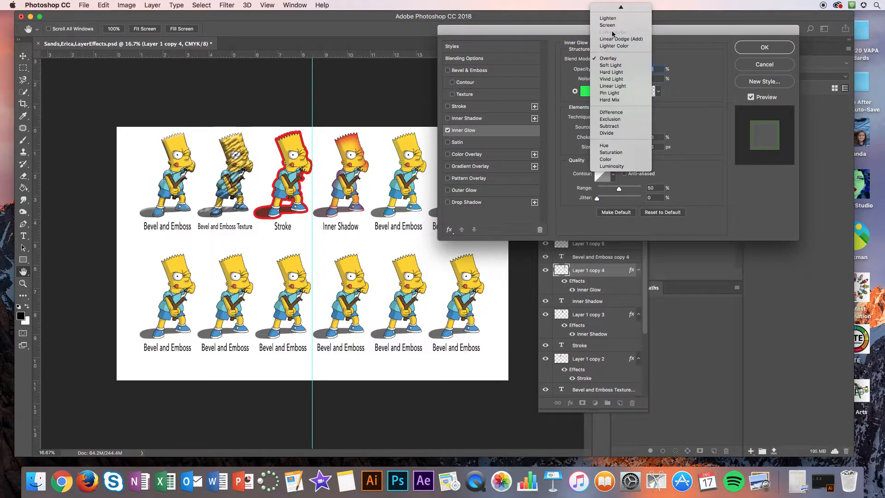
left_click(613, 41)
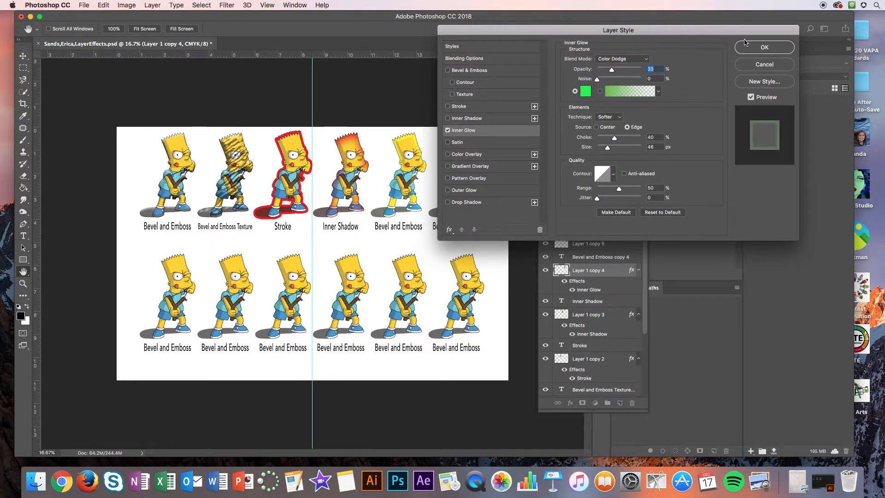
left_click(763, 48)
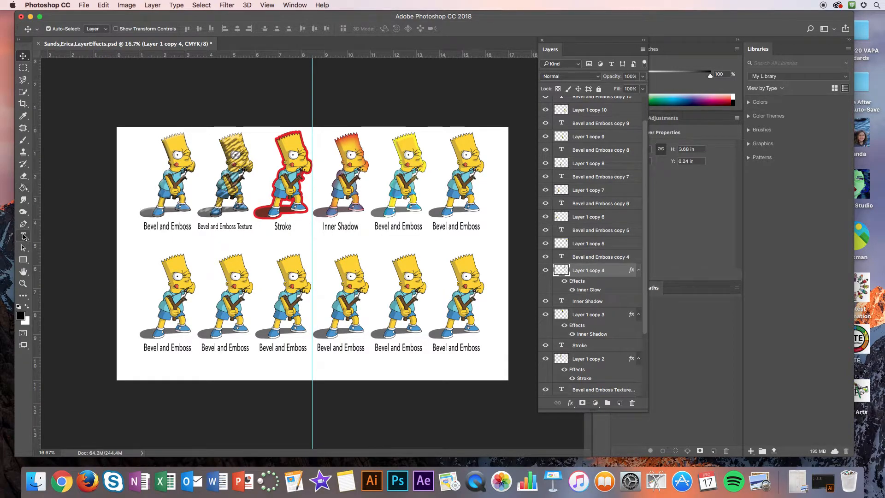
left_click(23, 236)
left_click(340, 242)
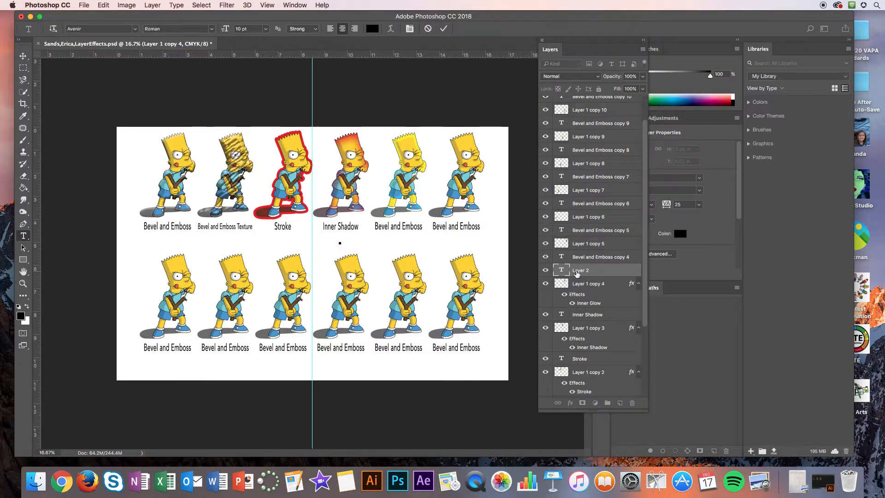
left_click(605, 272)
left_click_drag(605, 271, 633, 404)
Step: Replace the label under the fifth figure in the upper row with "Inner Glow" and finish the text edit
left_click(589, 256)
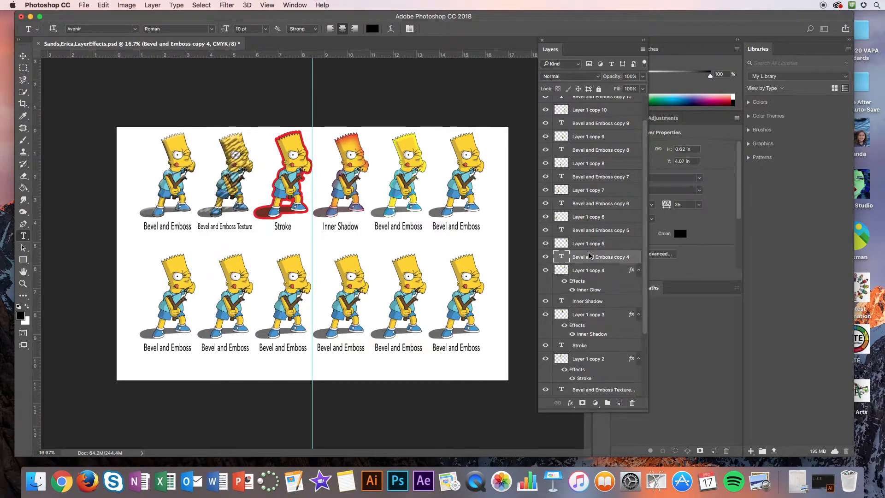
left_click(395, 226)
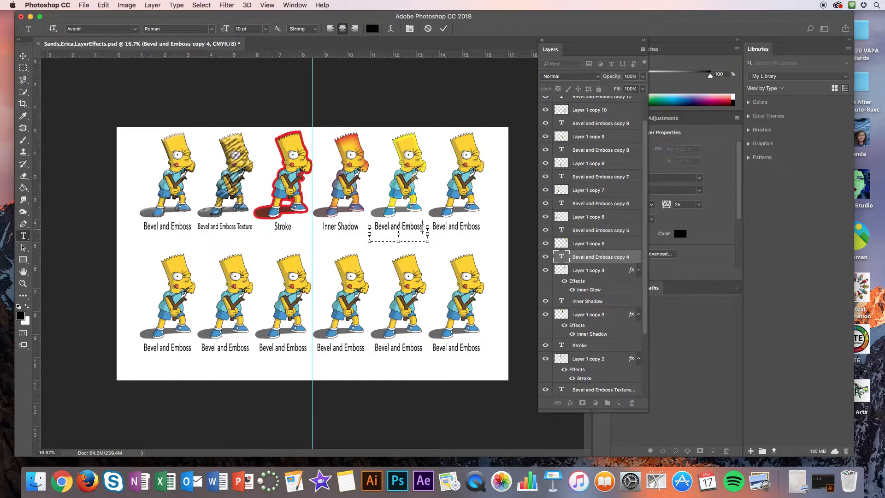
left_click_drag(422, 229, 371, 227)
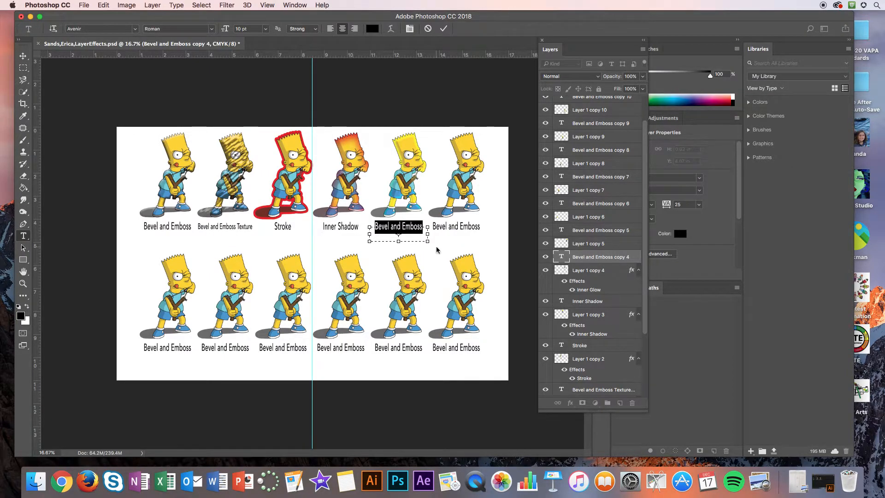
type("Inner Glow")
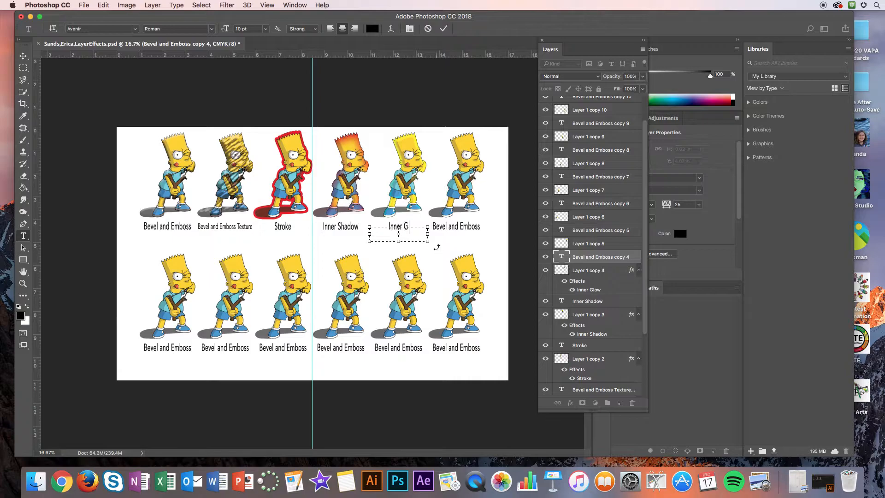
left_click(607, 256)
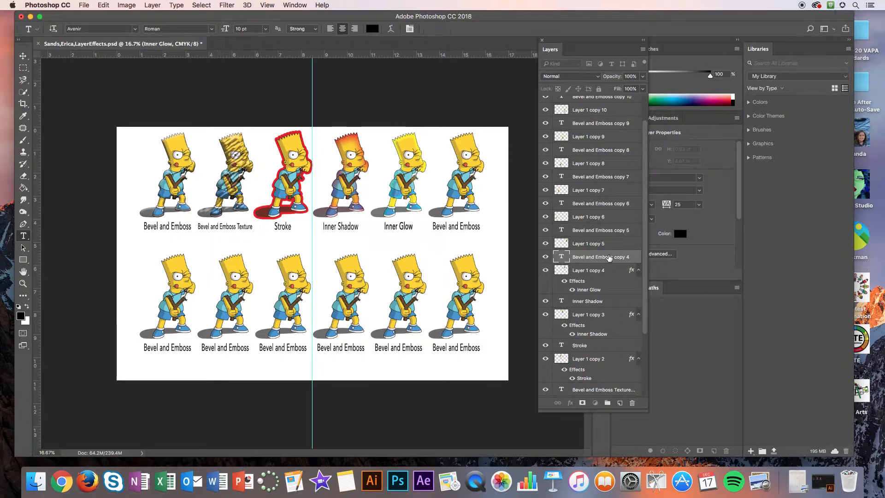
Step: Add a Satin effect to Layer 1 copy 5 with the Color Burn blend mode, keeping the figures in view
left_click(616, 244)
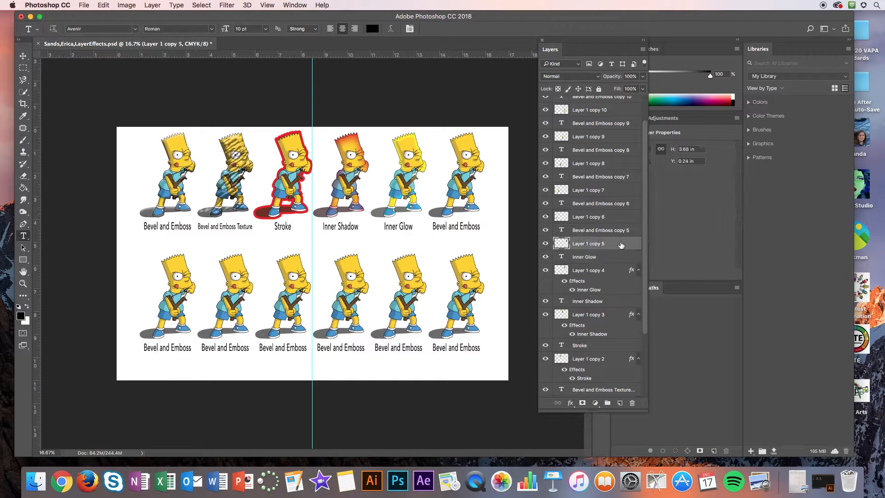
double_click(617, 244)
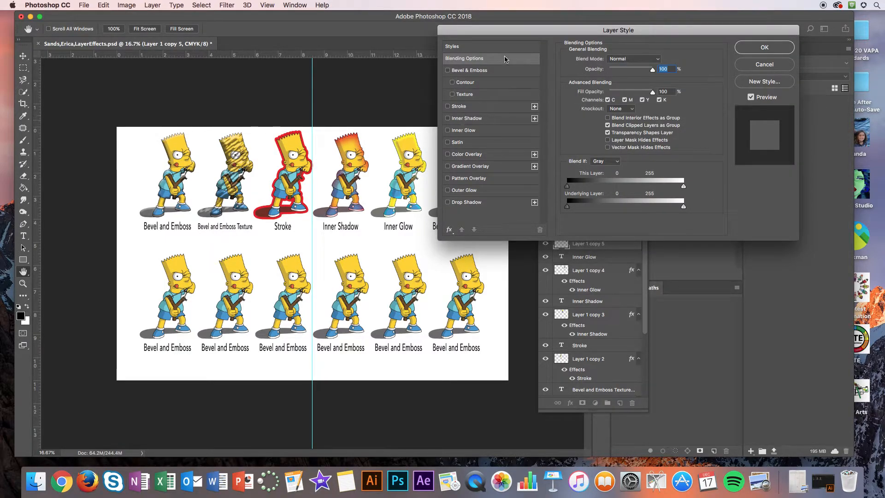
left_click_drag(507, 30, 608, 26)
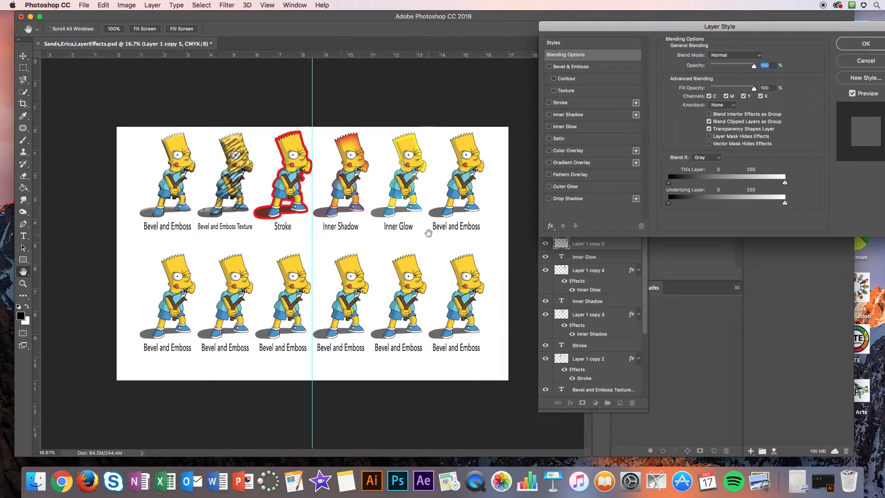
left_click(559, 138)
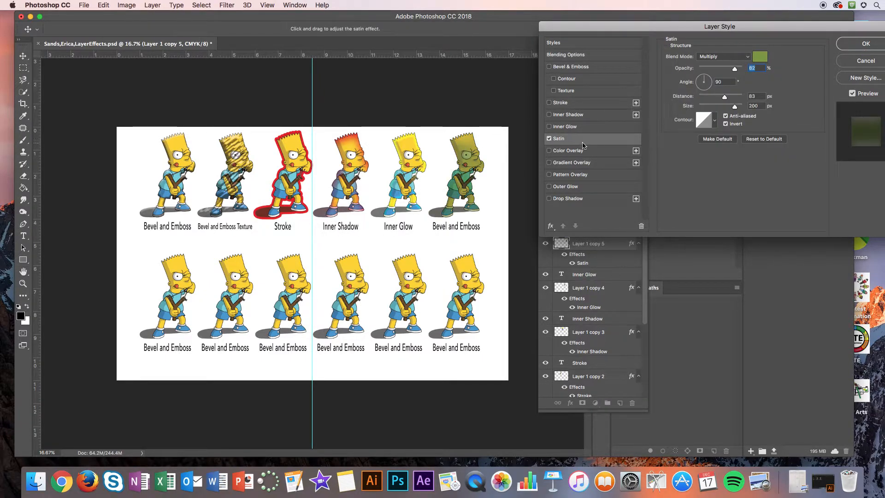
left_click(731, 60)
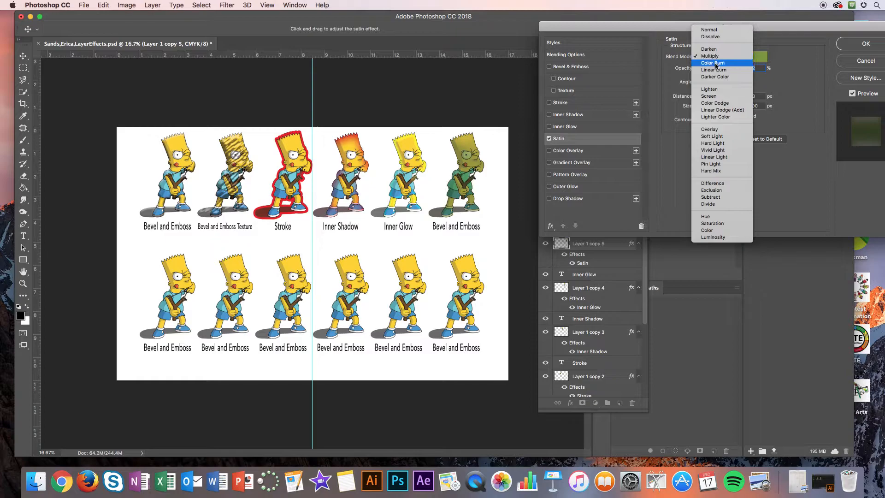
left_click(717, 64)
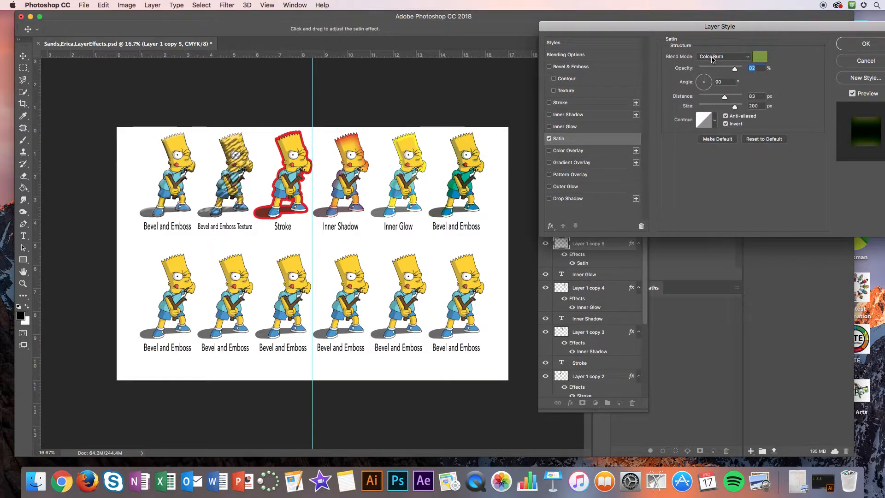
Step: Try a golden yellow (faca0a) as the satin color
left_click(761, 57)
left_click_drag(370, 174, 369, 193)
left_click(347, 99)
left_click(353, 94)
left_click(450, 87)
Step: Set the satin color to bright red, opacity to 68%, distance to 138 px and size to 98 px, and apply the layer style
left_click(759, 56)
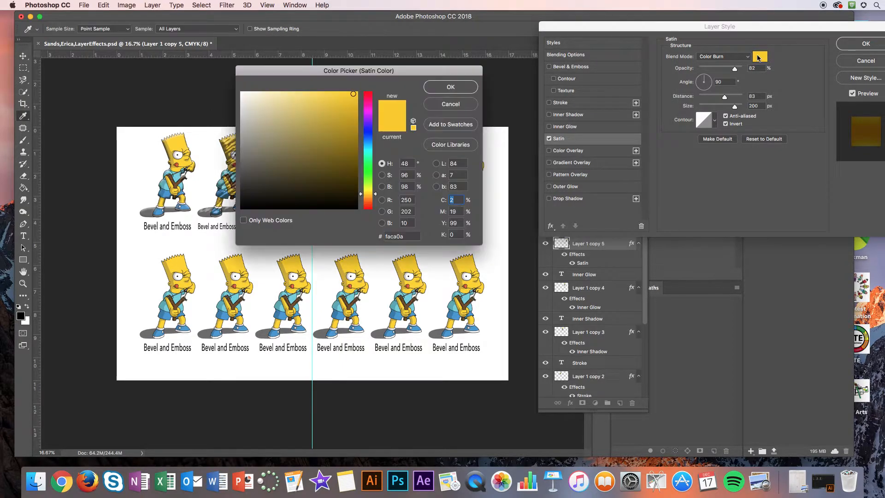
left_click(368, 92)
left_click_drag(344, 96, 357, 93)
left_click(462, 88)
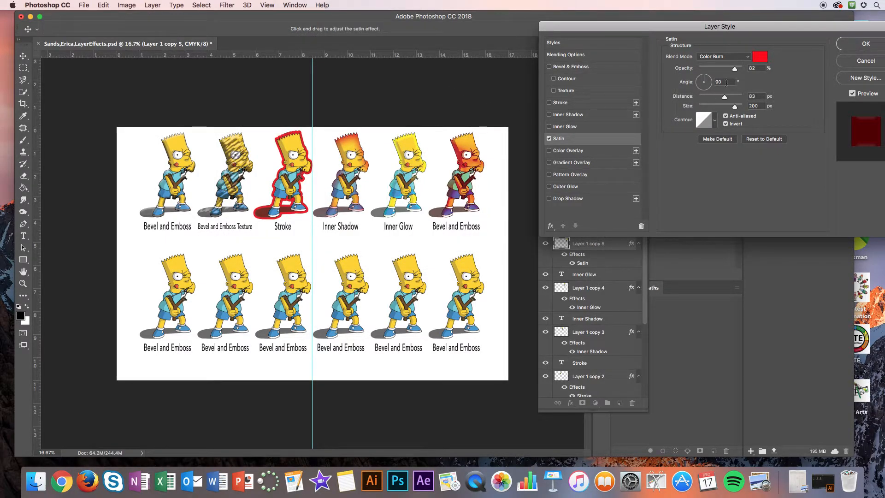
left_click_drag(733, 69, 717, 109)
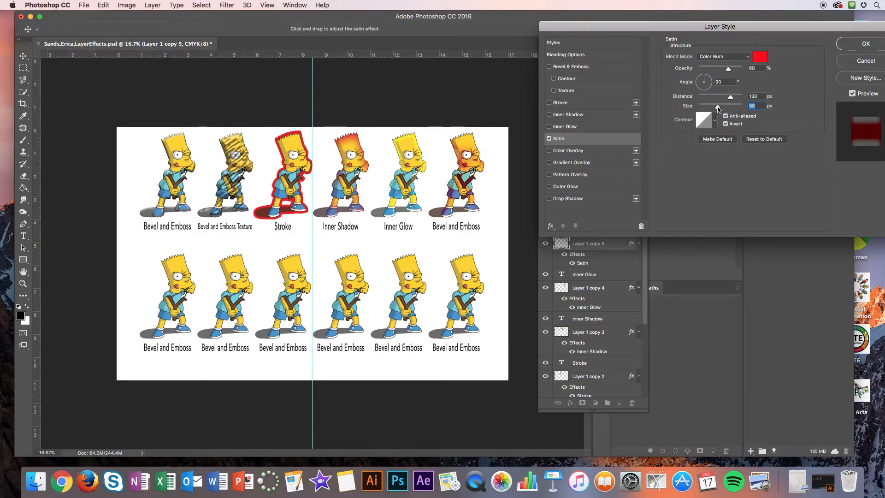
left_click(857, 45)
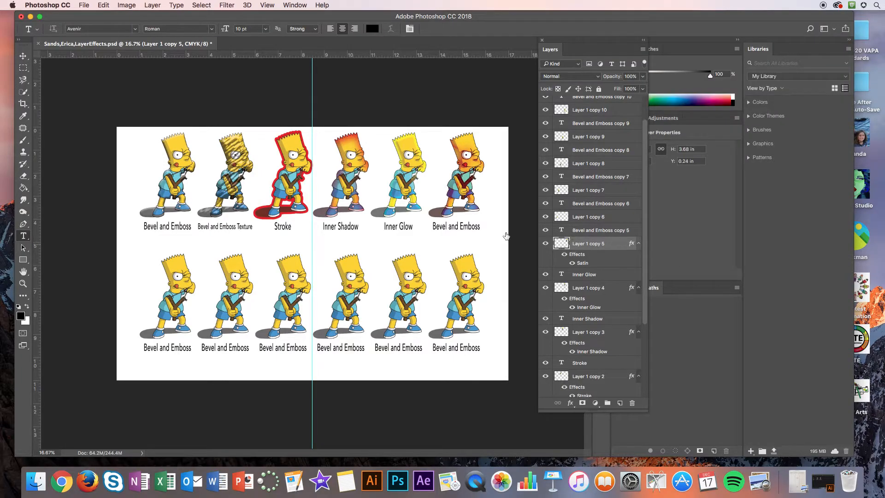
Step: Replace the label under the sixth figure in the upper row with "Satin" and finish the text edit
left_click(452, 226)
left_click_drag(479, 226, 434, 228)
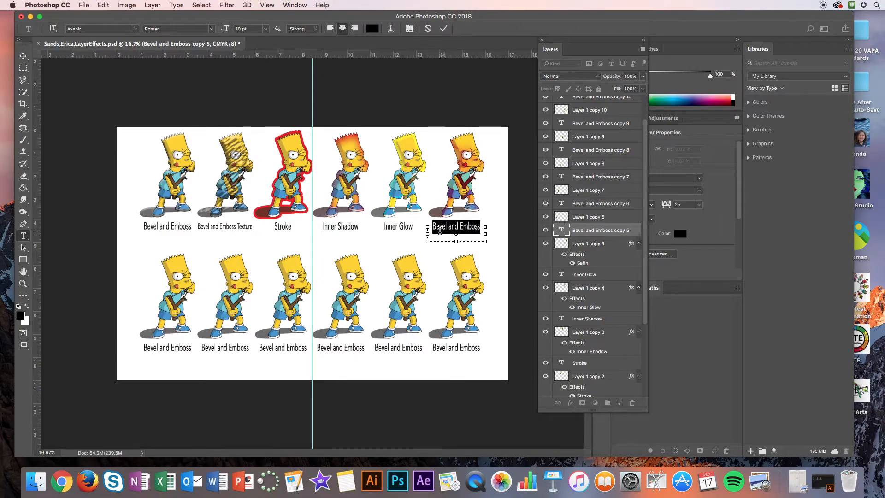
type("Satin")
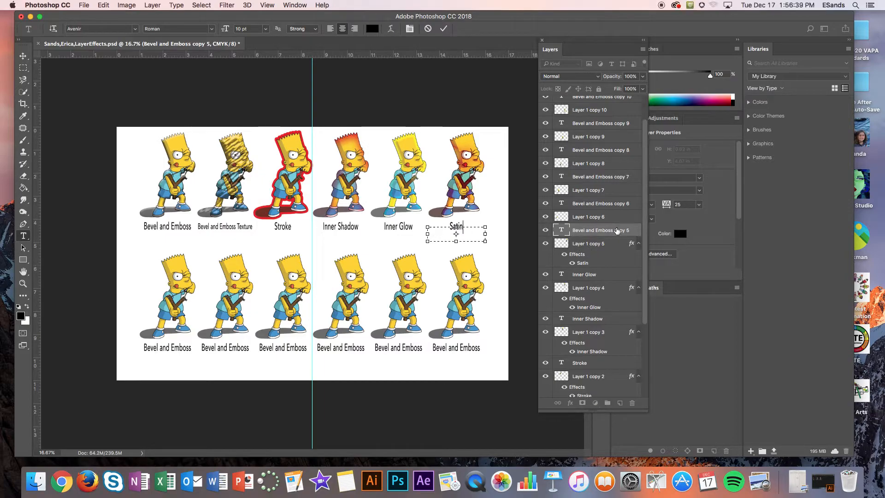
left_click(567, 231)
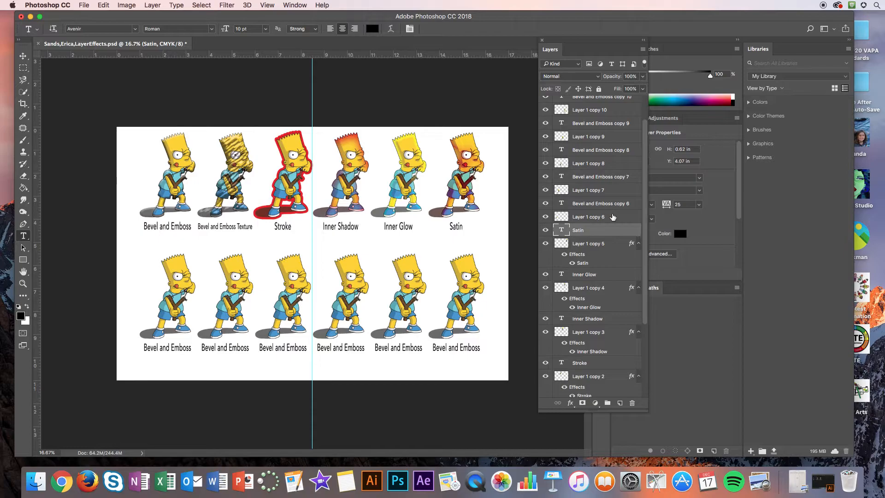
Step: Add a Color Overlay effect to Layer 1 copy 6 in blue (2a15f1), keeping the figures in view
double_click(616, 217)
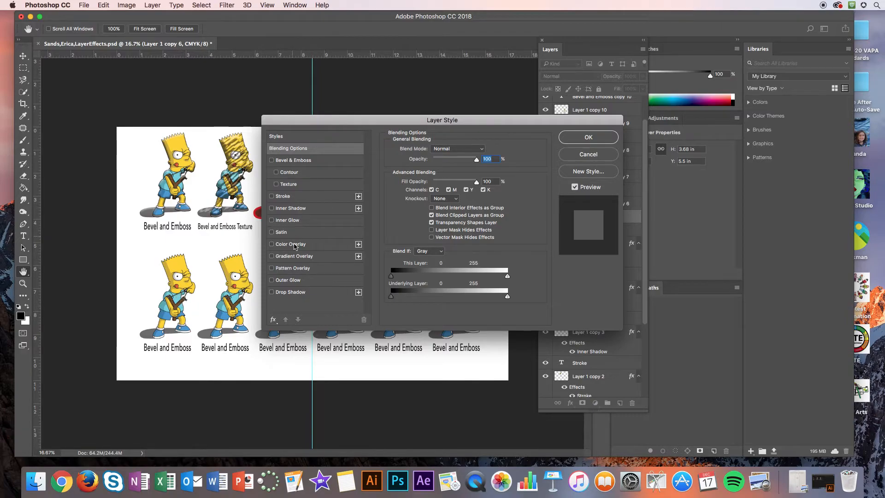
left_click(283, 245)
left_click_drag(481, 135, 696, 46)
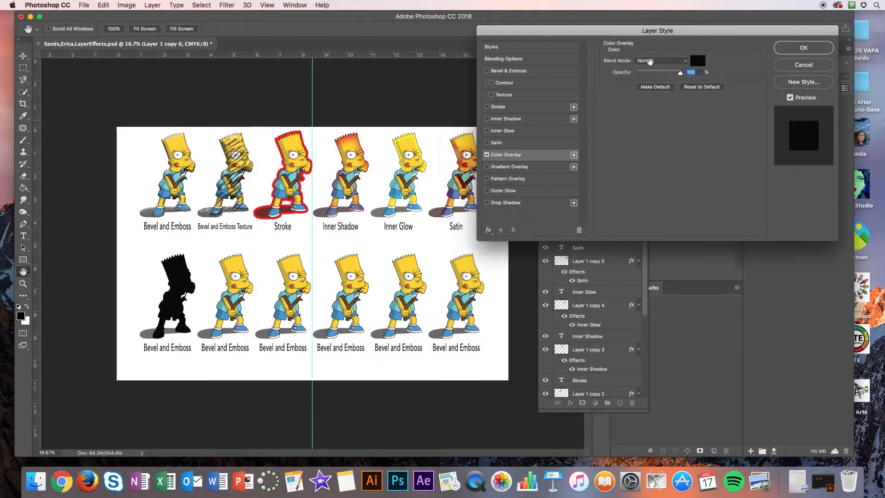
left_click(697, 60)
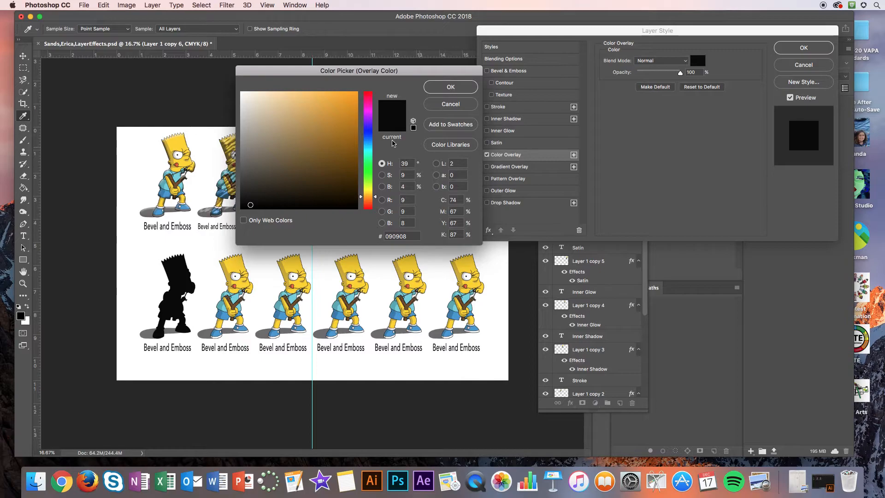
left_click(369, 129)
left_click(348, 97)
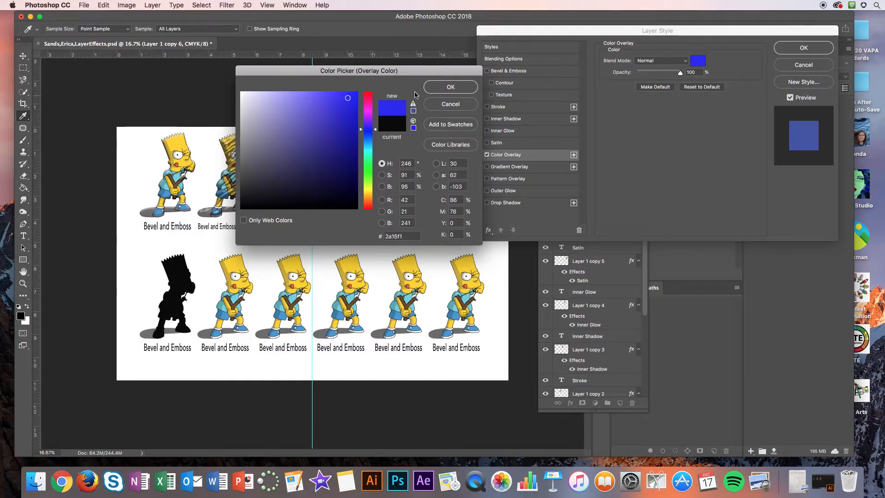
left_click(461, 88)
Step: Set the color overlay's opacity to 64% and its blend mode to Multiply, and apply the layer style
left_click_drag(680, 73, 660, 77)
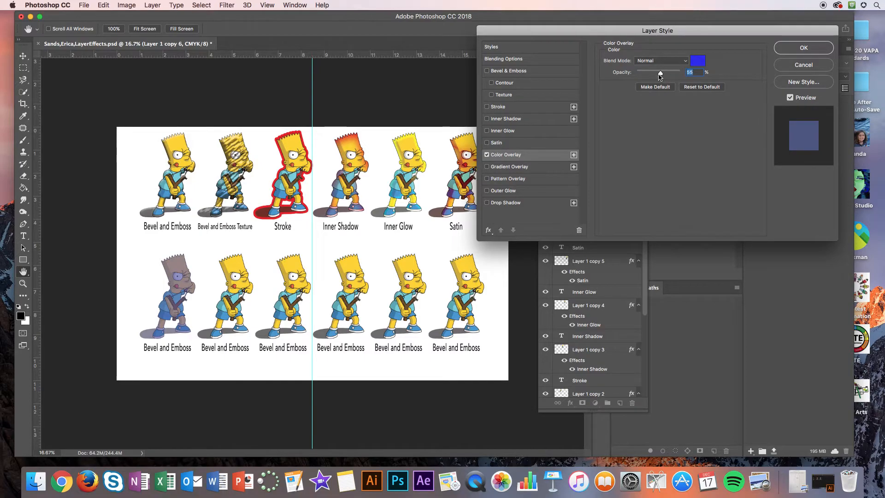
left_click_drag(660, 76, 664, 77)
left_click(660, 62)
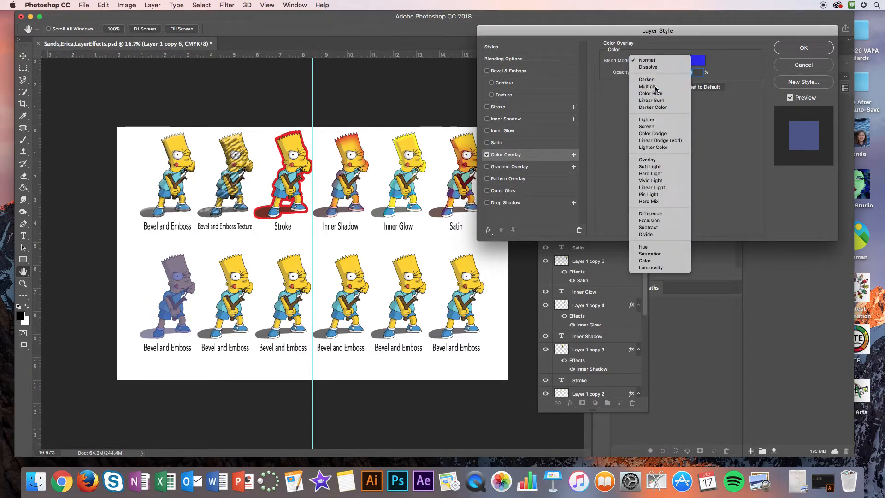
left_click(656, 87)
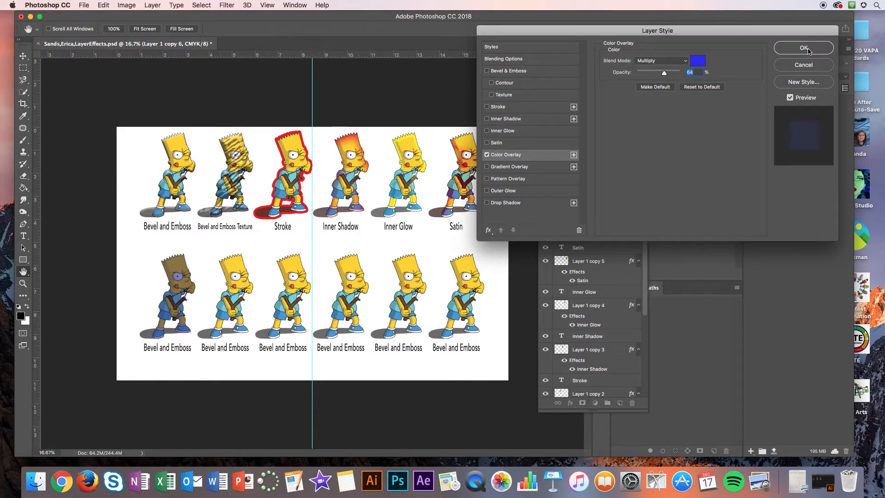
left_click(803, 48)
left_click(24, 236)
left_click(169, 348)
left_click_drag(191, 349, 163, 350)
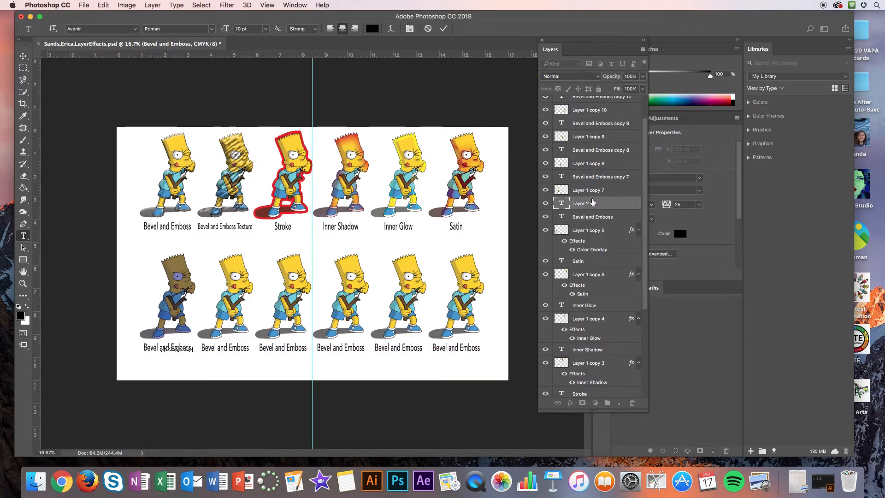
left_click(597, 204)
left_click_drag(597, 204, 632, 402)
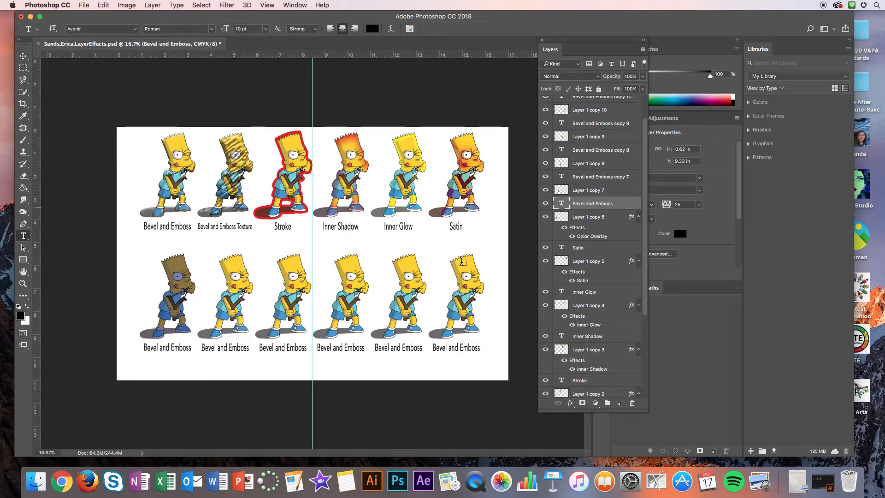
Step: Replace the label under the first figure in the lower row with "Color Overlay" and finish the text edit
left_click(167, 349)
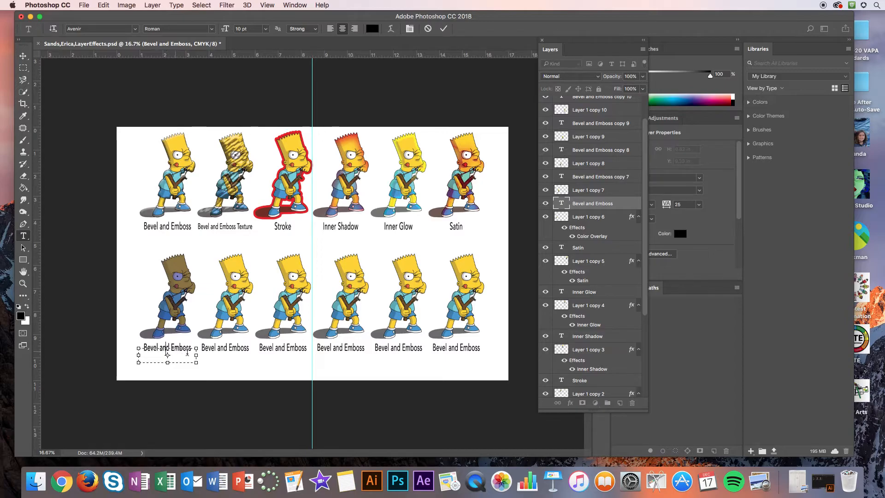
left_click_drag(192, 350, 113, 346)
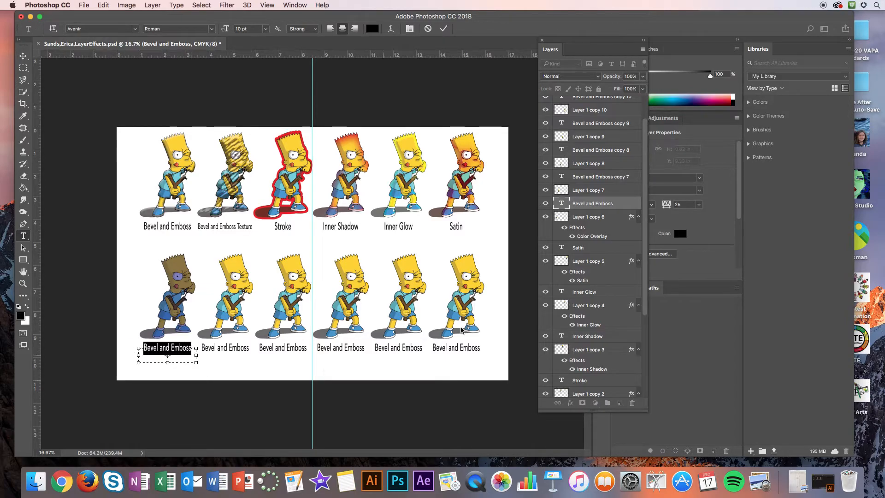
type("Color")
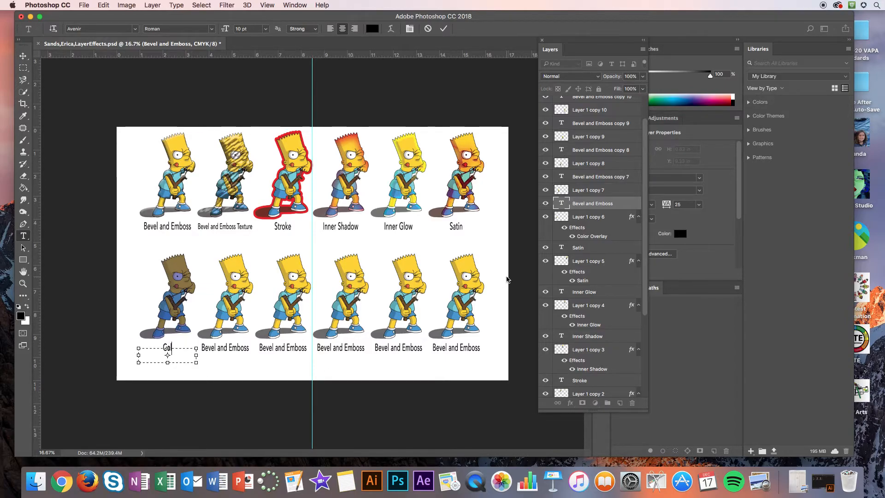
type(" Overlay")
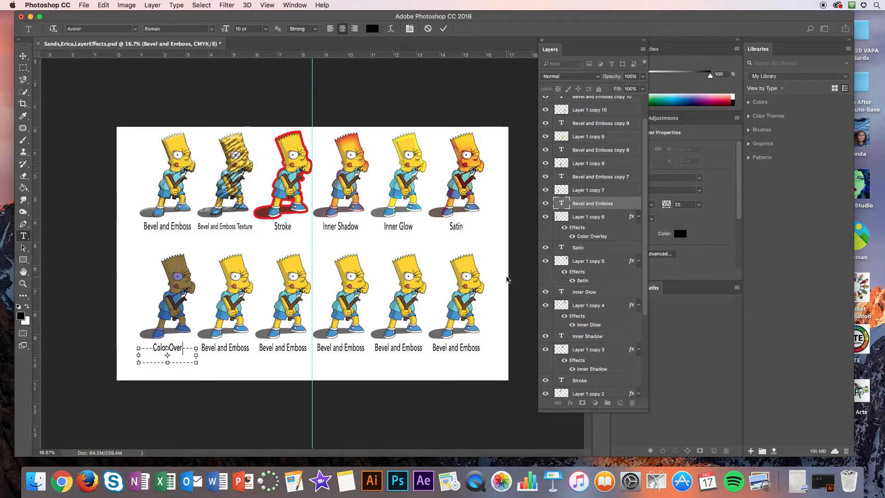
left_click(593, 201)
Step: Add a Gradient Overlay effect to Layer 1 copy 7 with 74% opacity and the Normal blend mode
double_click(617, 190)
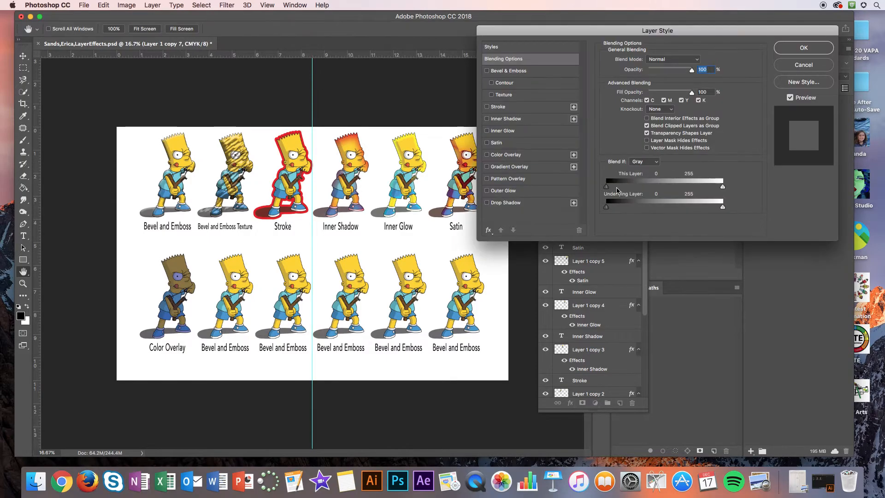
left_click(488, 167)
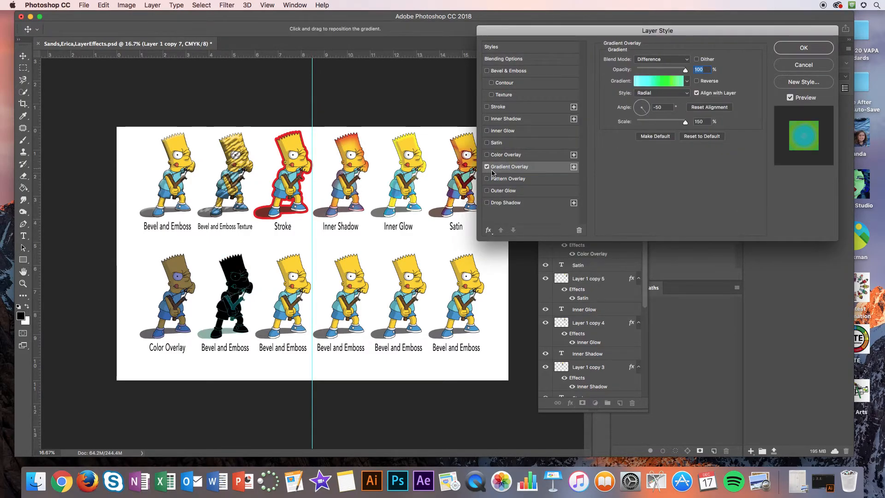
left_click_drag(685, 69, 672, 70)
left_click(664, 59)
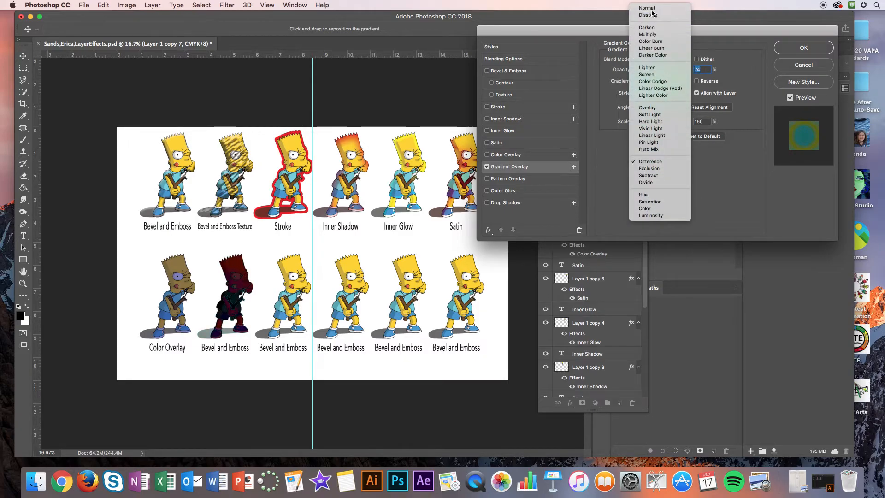
left_click(650, 15)
left_click(659, 60)
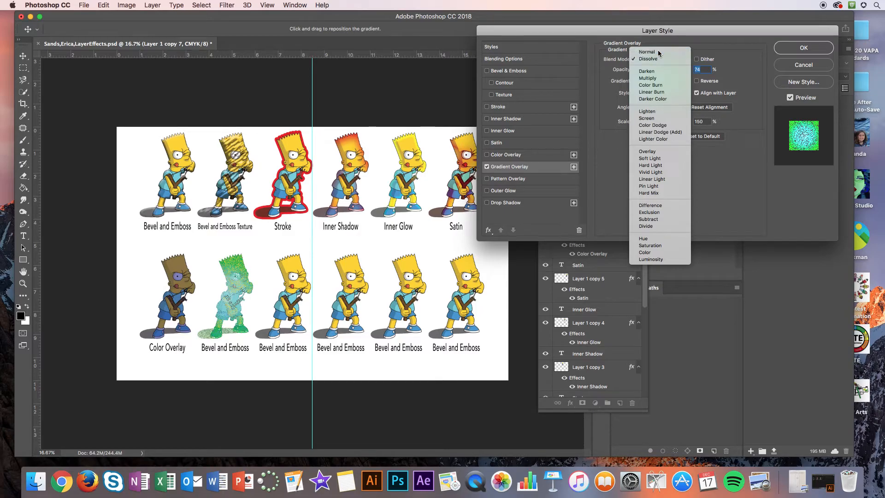
left_click(658, 52)
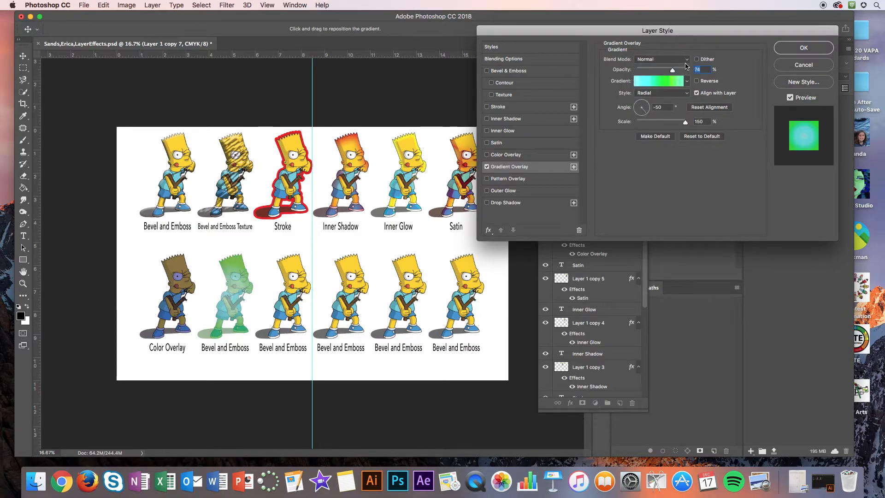
Step: Try the Blue, Yellow, Blue and Violet, Orange presets for the overlay gradient
left_click(660, 84)
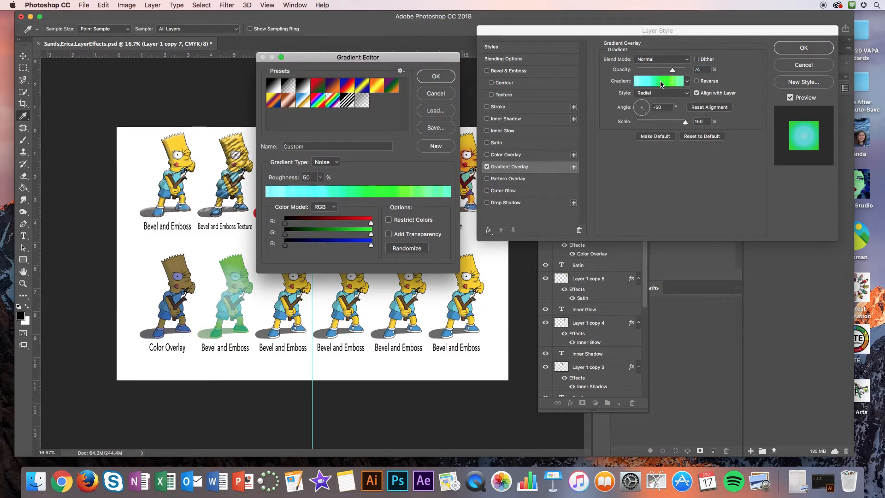
left_click(363, 86)
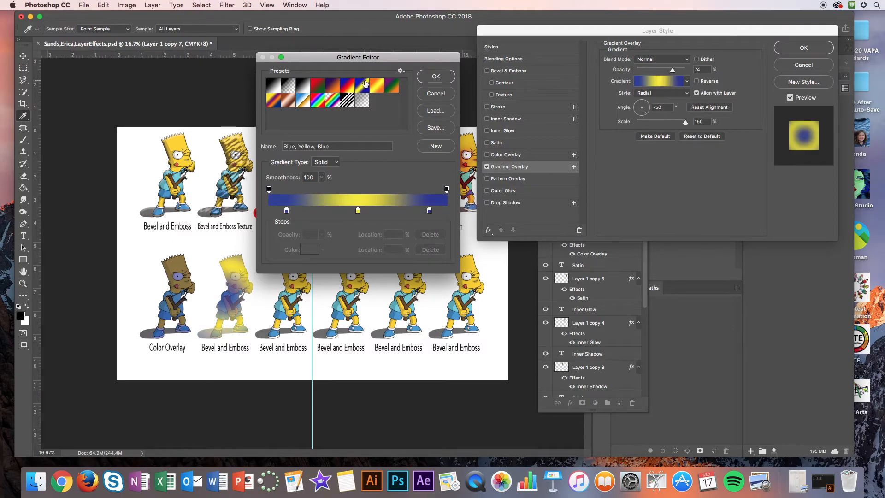
left_click(336, 86)
left_click(436, 93)
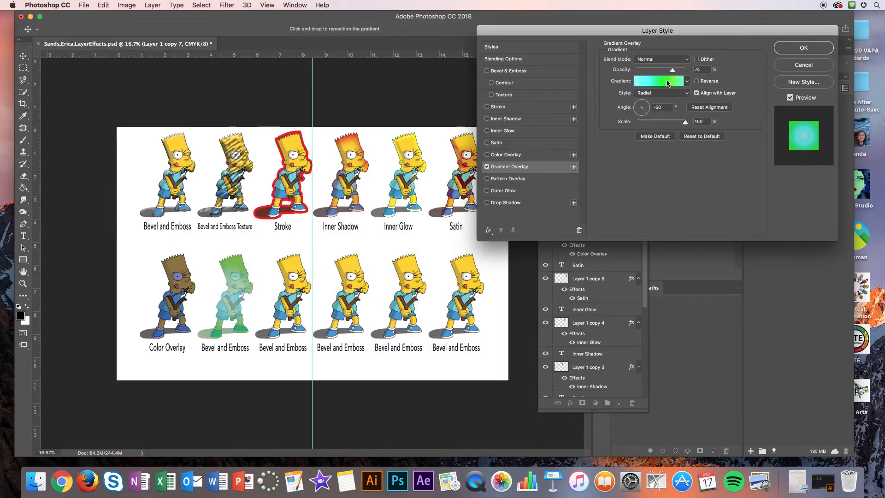
left_click(668, 84)
left_click(436, 76)
Step: Try other gradient styles such as Angle and set the gradient overlay's style to Diamond
left_click(659, 94)
left_click(650, 85)
left_click(654, 93)
left_click(651, 107)
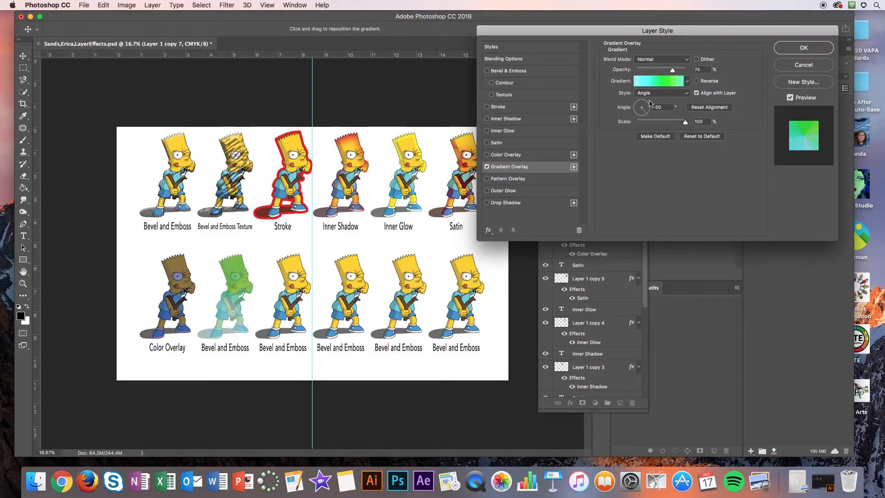
left_click(650, 94)
left_click(649, 100)
left_click(651, 94)
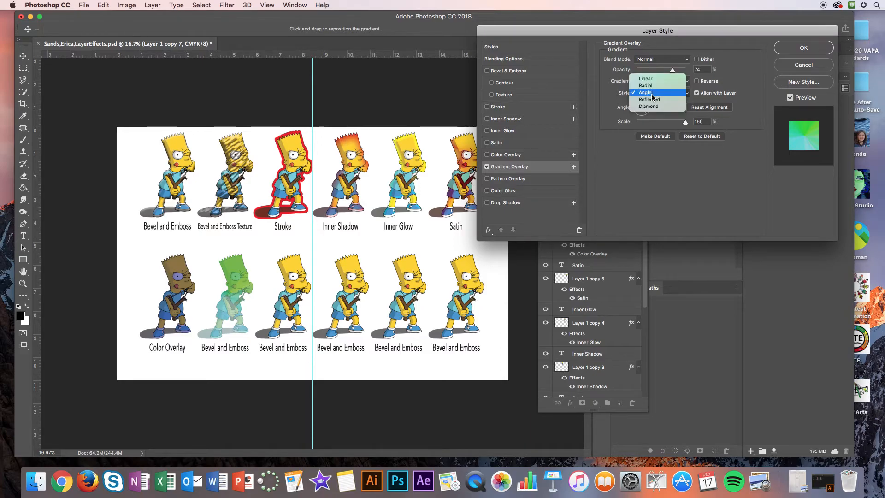
left_click(651, 106)
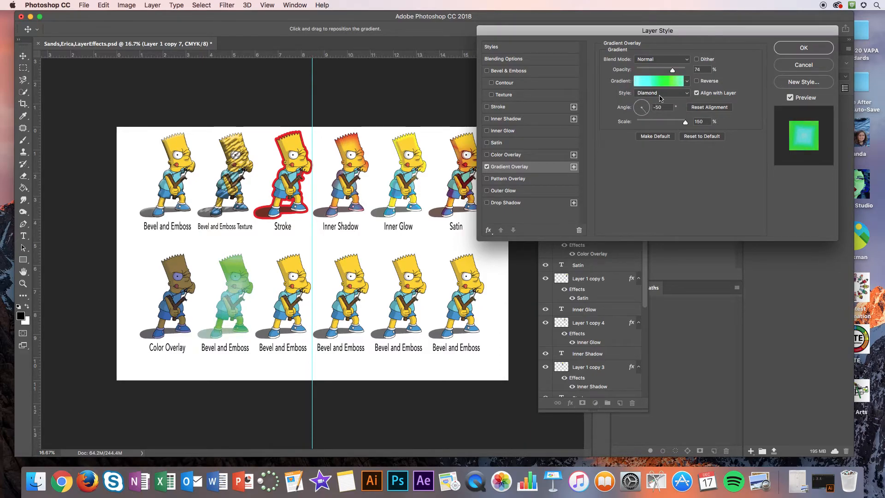
Step: Base the overlay gradient on the Neutral Density preset and set its starting color stop to green (10f692)
left_click(661, 83)
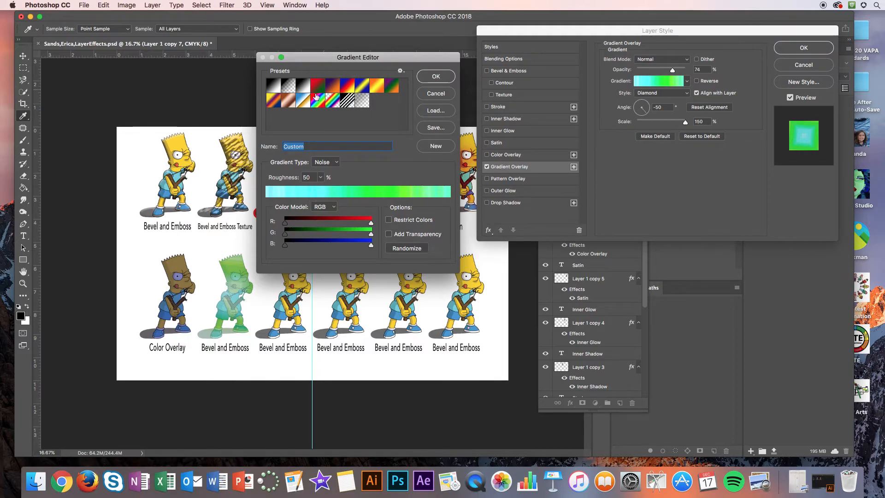
left_click(332, 90)
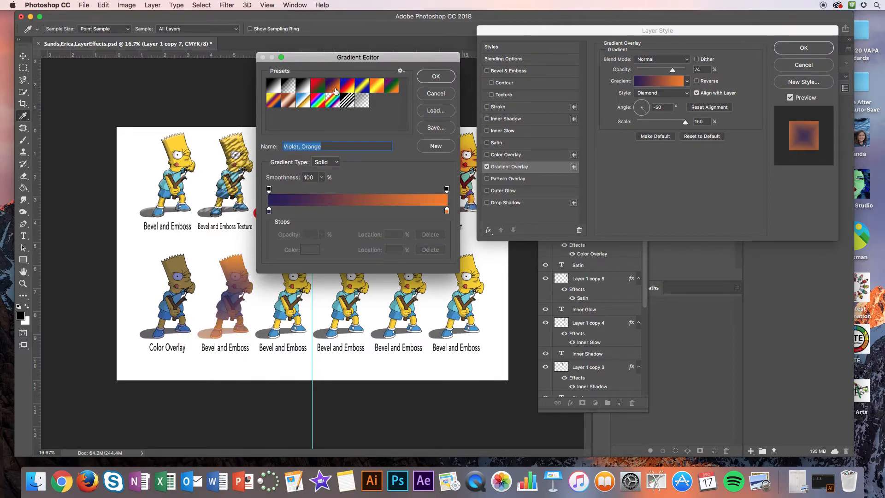
left_click(363, 101)
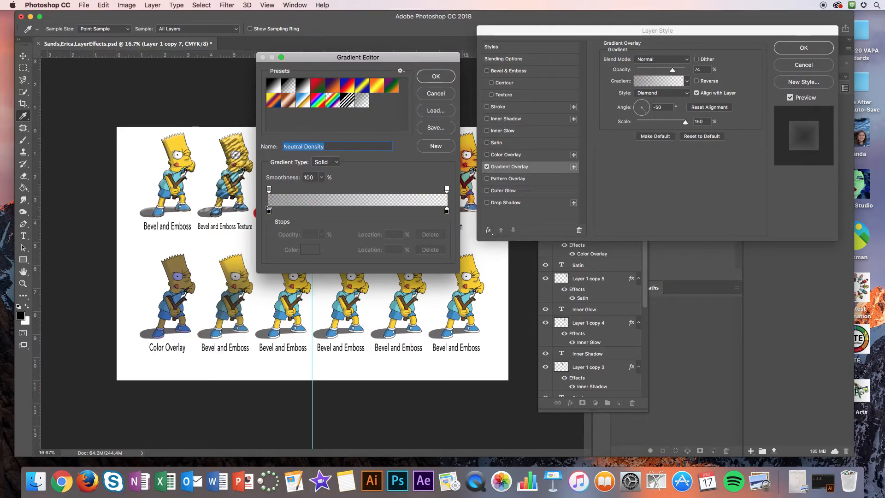
double_click(269, 212)
left_click(349, 95)
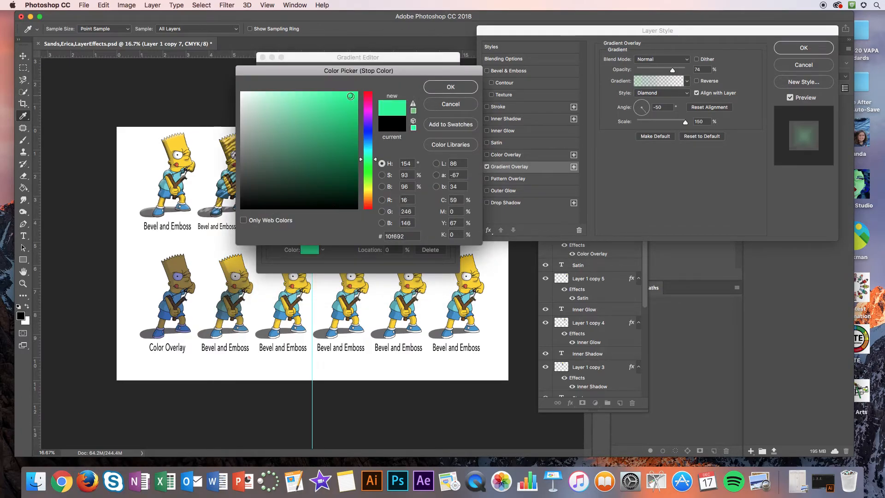
left_click(463, 87)
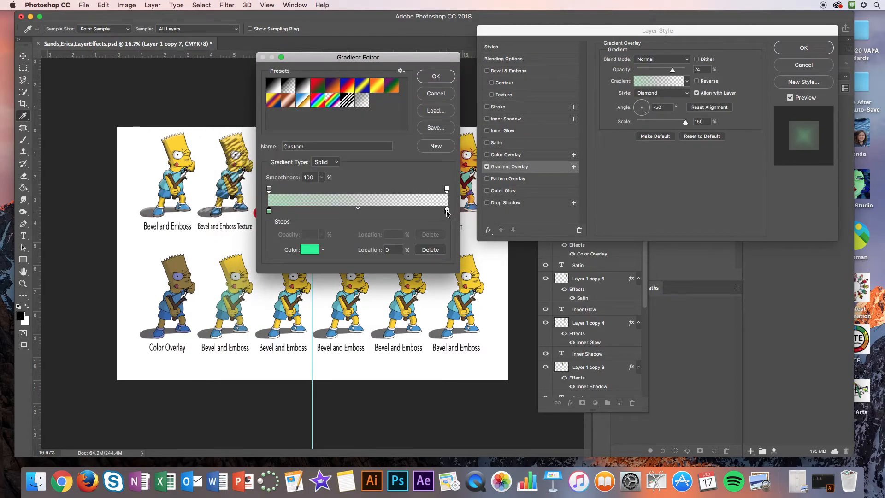
Step: Set the gradient's end color stop to orange-red, accept the gradient and raise the overlay's opacity to 100%
double_click(447, 211)
left_click(368, 192)
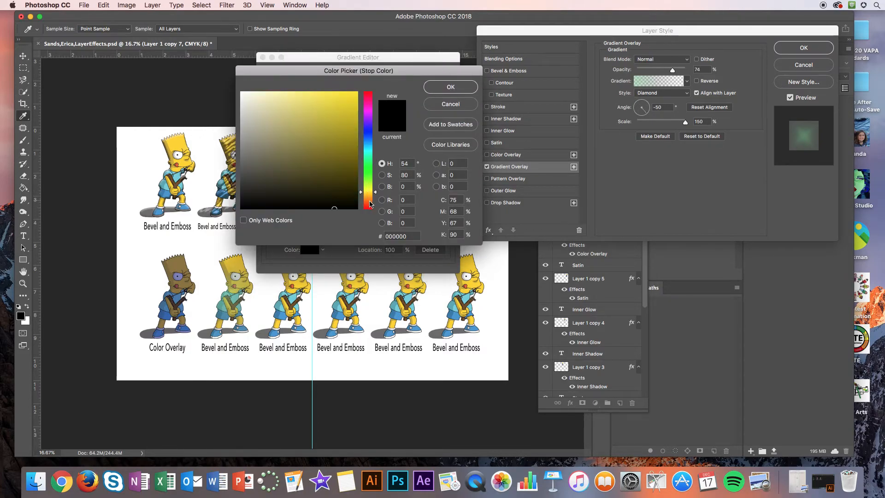
left_click(369, 205)
left_click(349, 93)
left_click(450, 86)
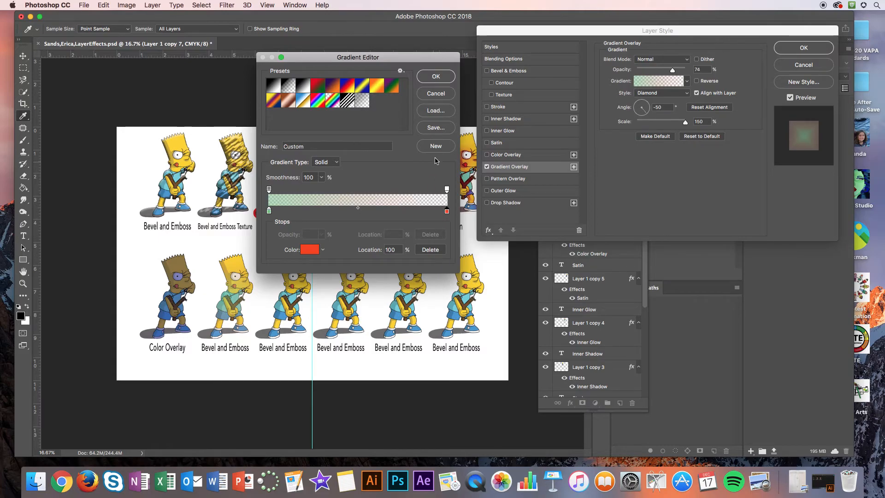
left_click(436, 76)
left_click_drag(672, 70, 694, 71)
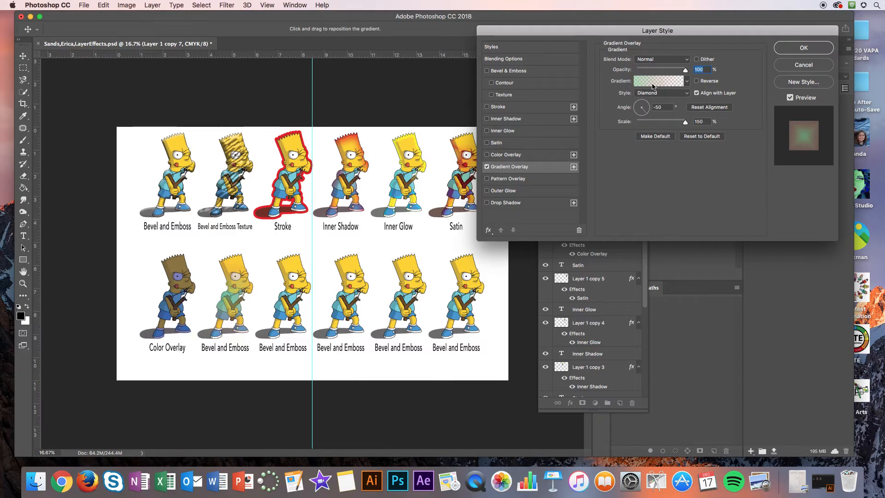
Step: Set the location of the overlay gradient's green color stop to 100% and apply the Gradient Overlay to the figure
left_click(654, 84)
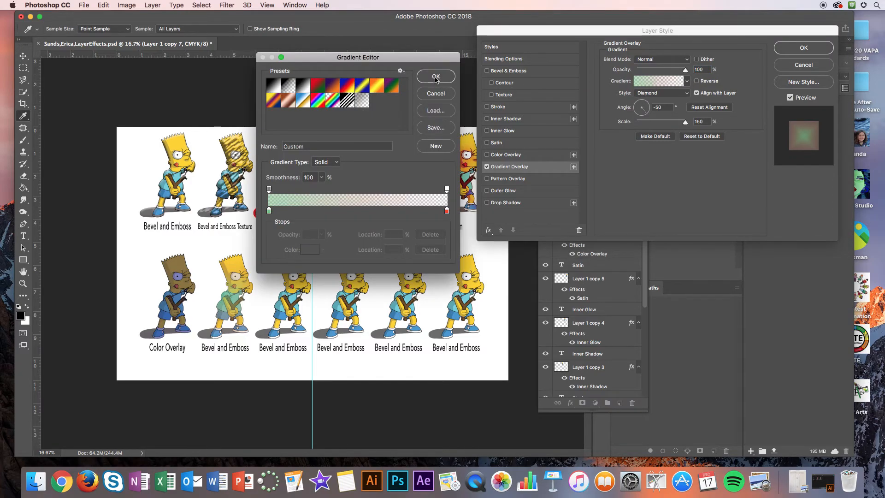
left_click(269, 212)
double_click(269, 212)
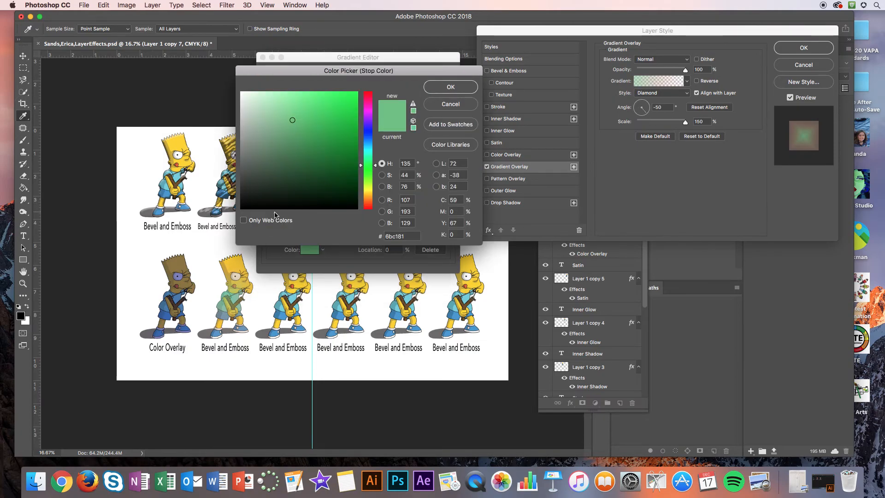
left_click(456, 105)
left_click(386, 250)
type("100")
key("Return")
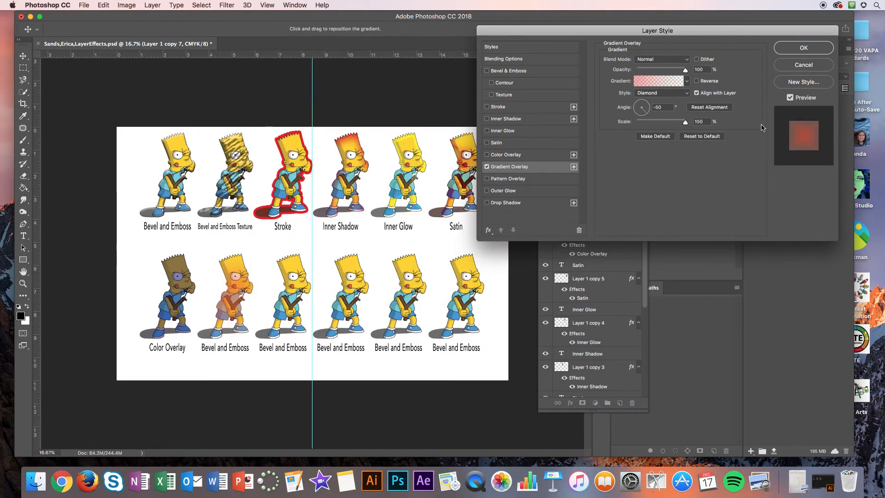
left_click(812, 49)
Step: Replace the label text under the second figure in the lower row with "Gradient Overlay"
key("t")
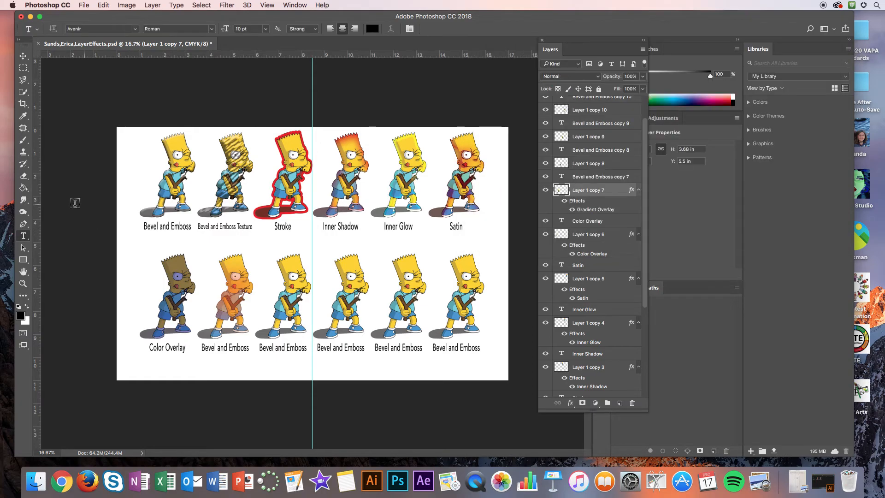
left_click(221, 349)
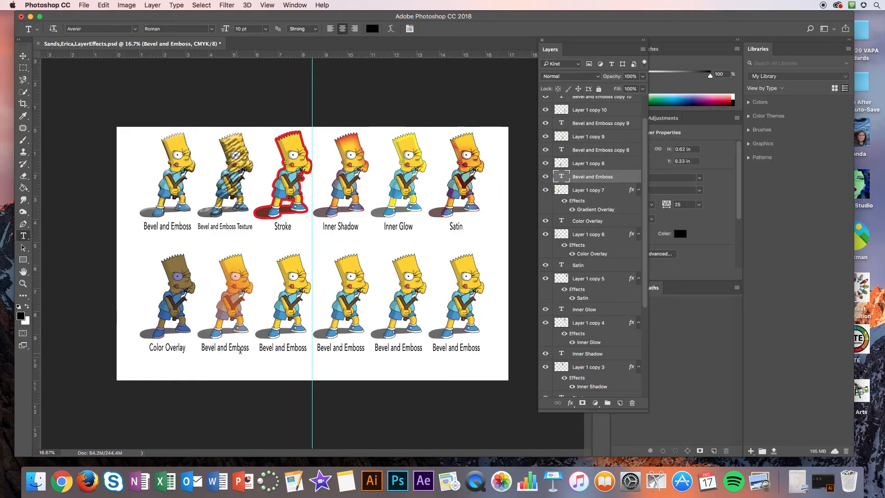
left_click_drag(250, 350, 179, 346)
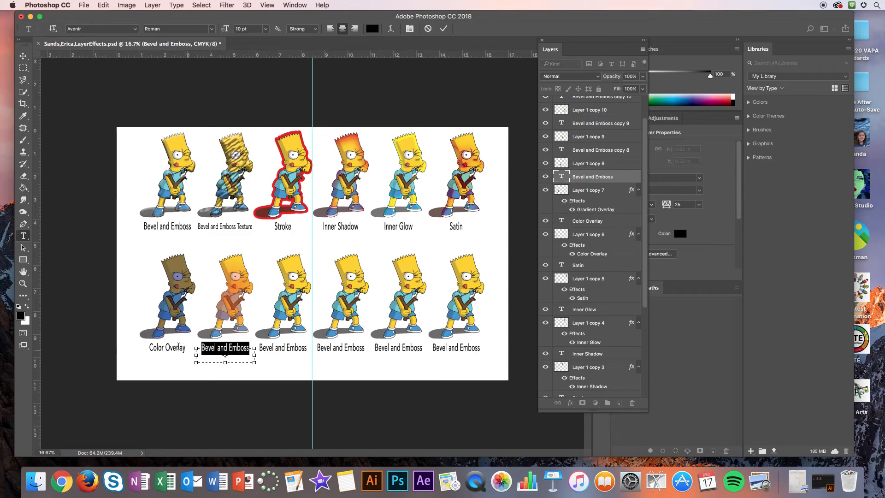
type("Gradient")
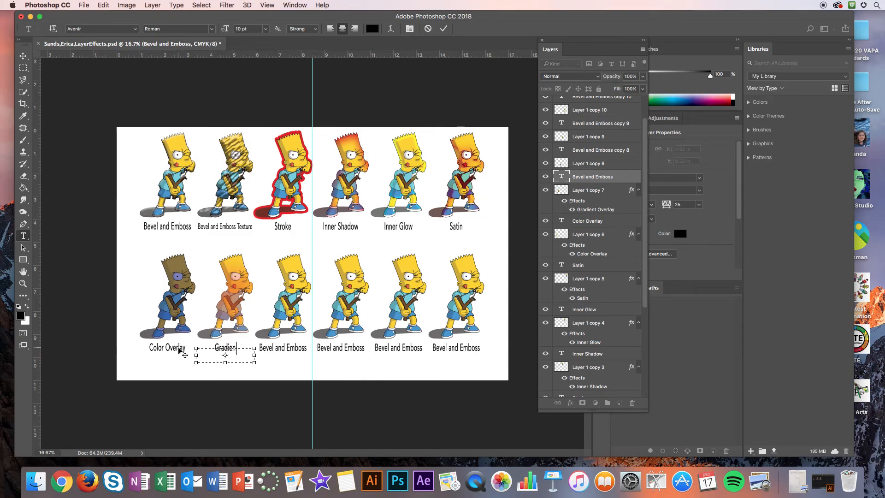
type(" Overlay")
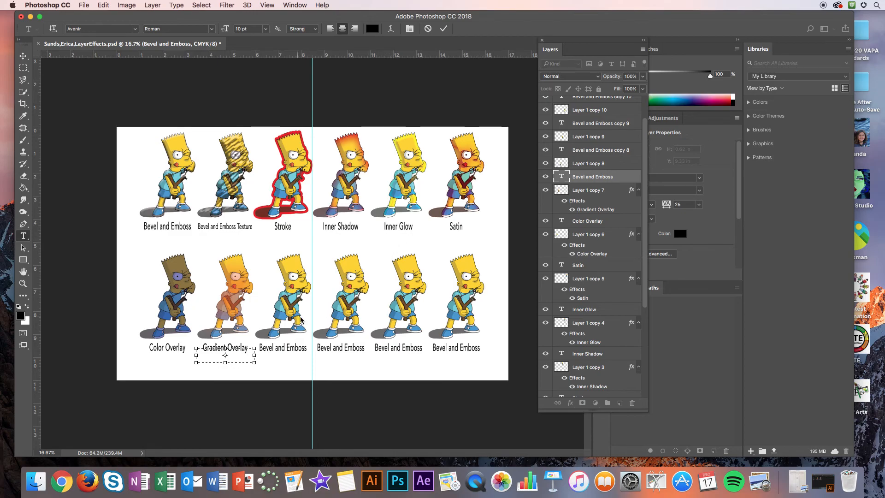
left_click(23, 56)
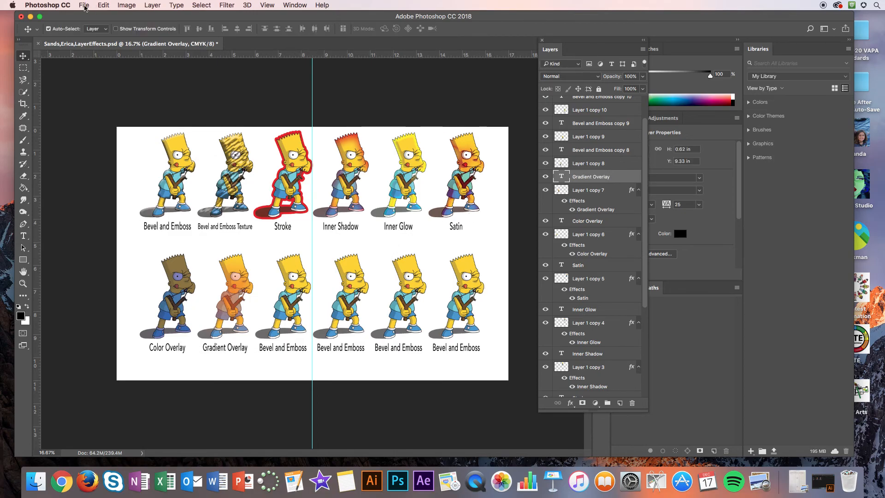
Step: Save the document to the Desktop in Photoshop format with layers, replacing the existing LayerEffects file
left_click(83, 5)
left_click(102, 100)
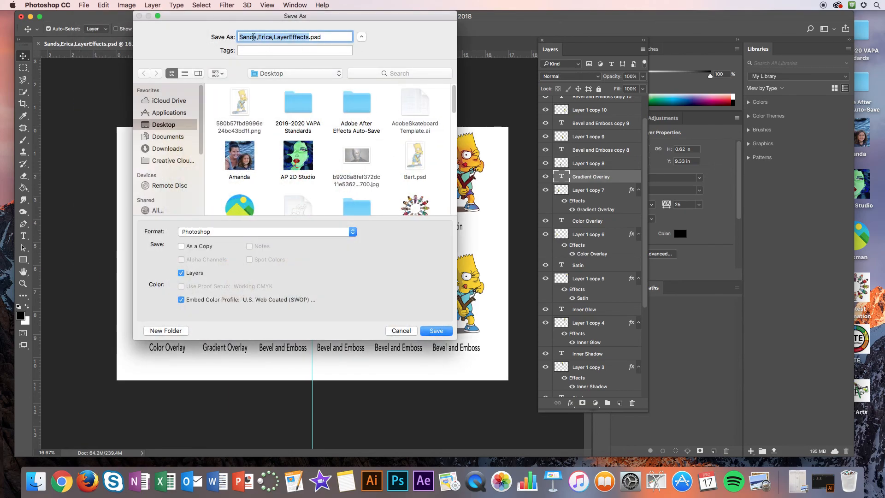
left_click(200, 237)
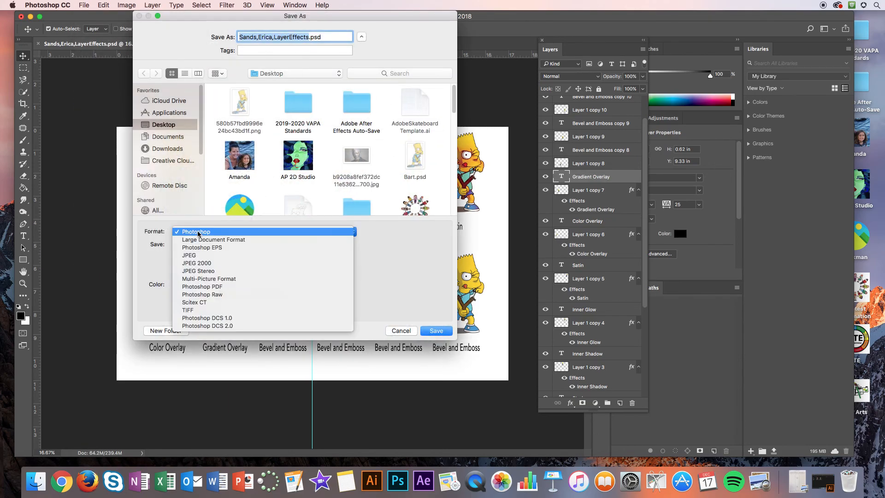
left_click(433, 313)
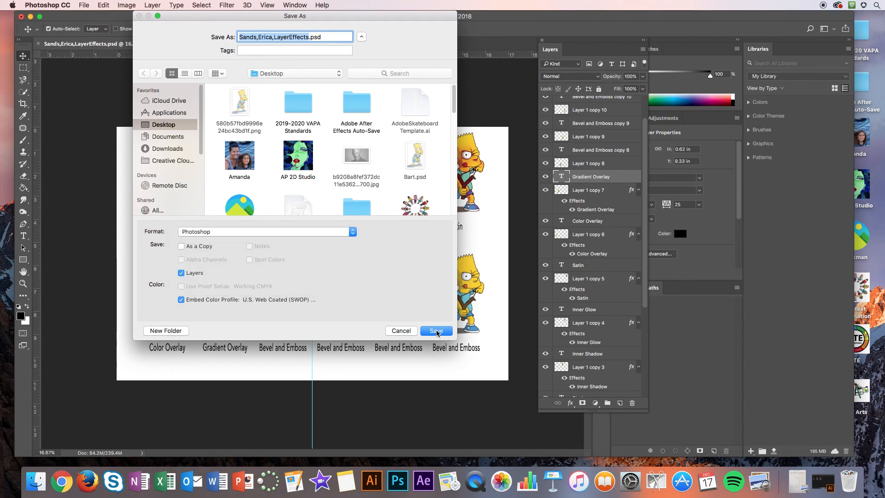
left_click(436, 330)
left_click(357, 77)
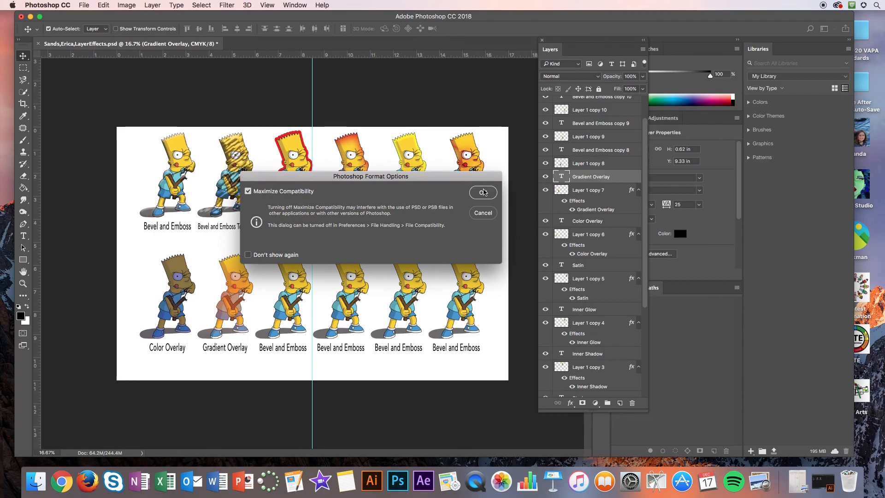